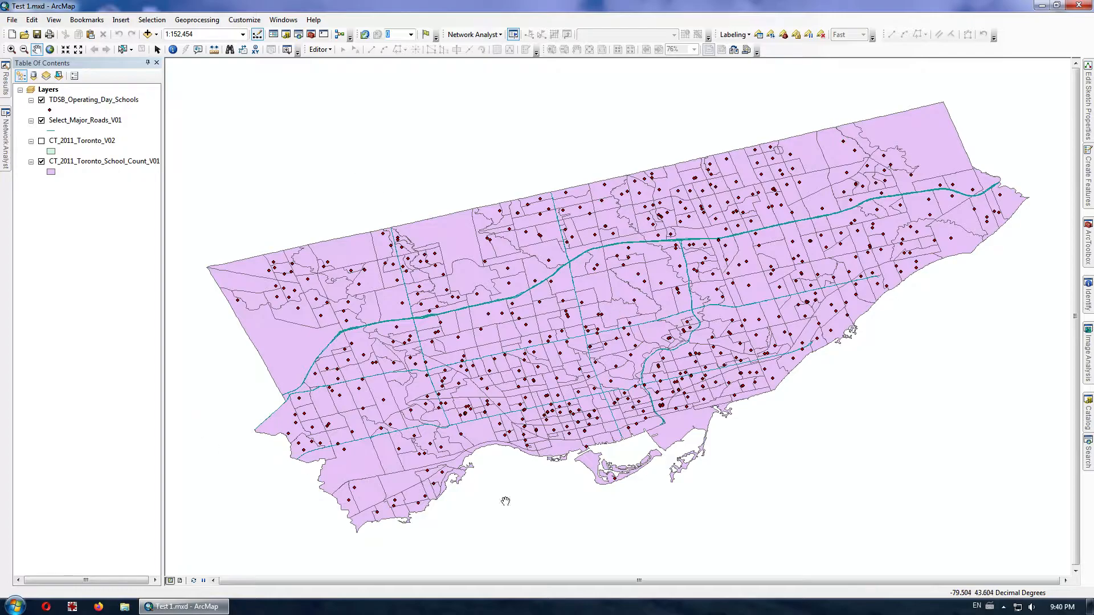
- Set the data frame's coordinate system to the favourite NAD 1983 UTM Zone 17N and accept the datum change
left_click(58, 23)
left_click(77, 149)
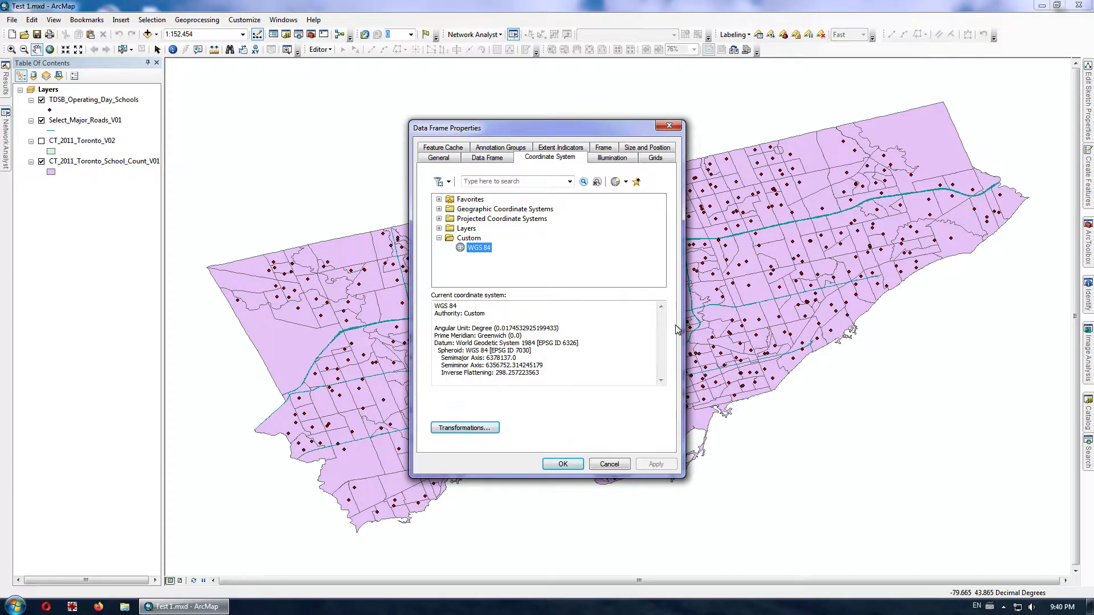
left_click(439, 200)
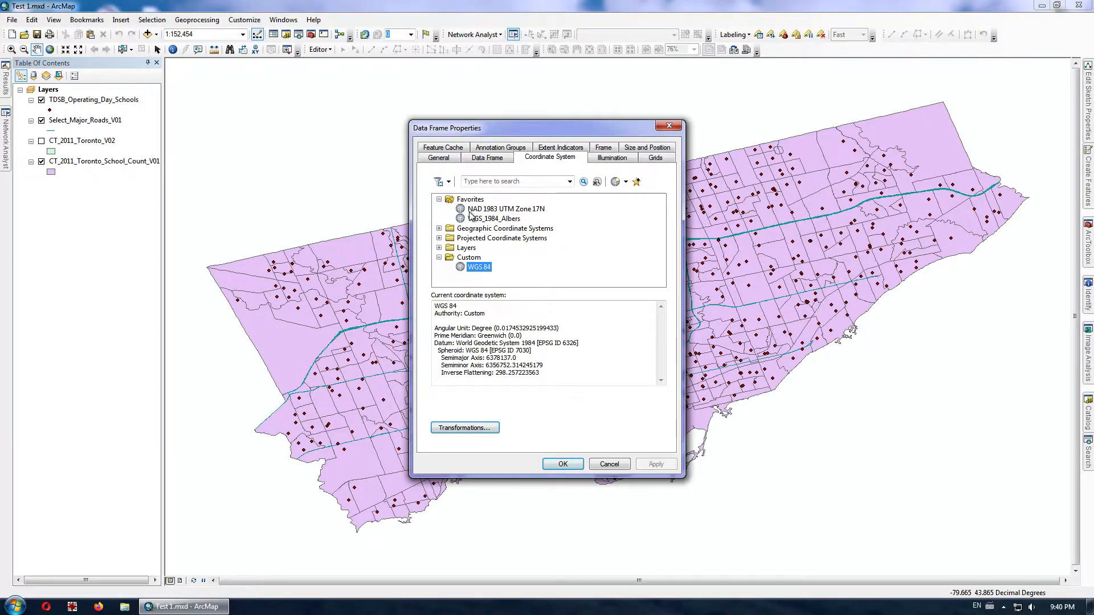
left_click(519, 211)
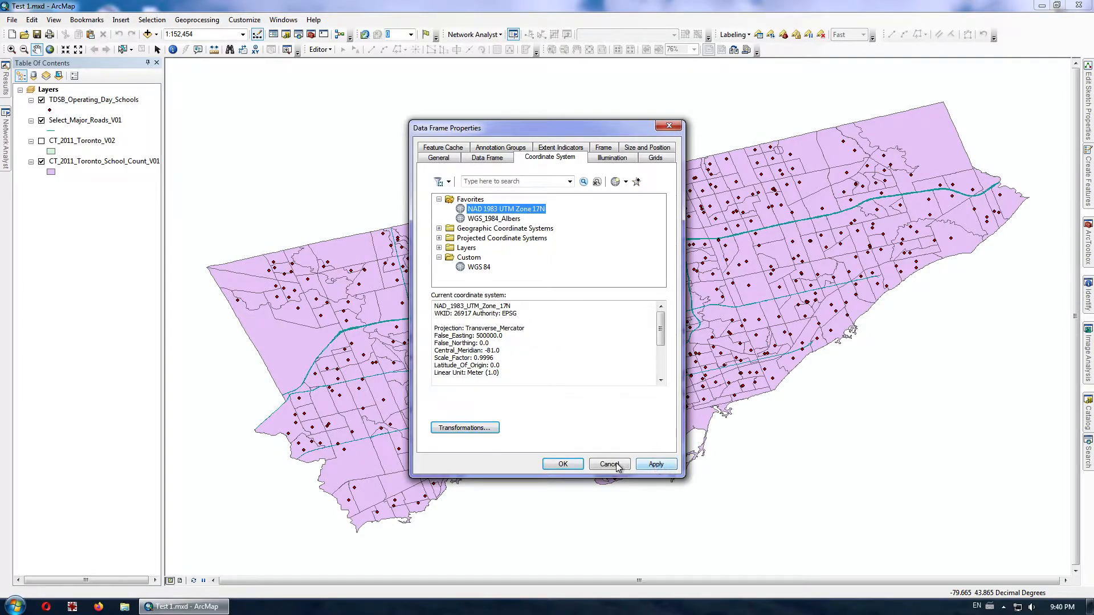
left_click(656, 464)
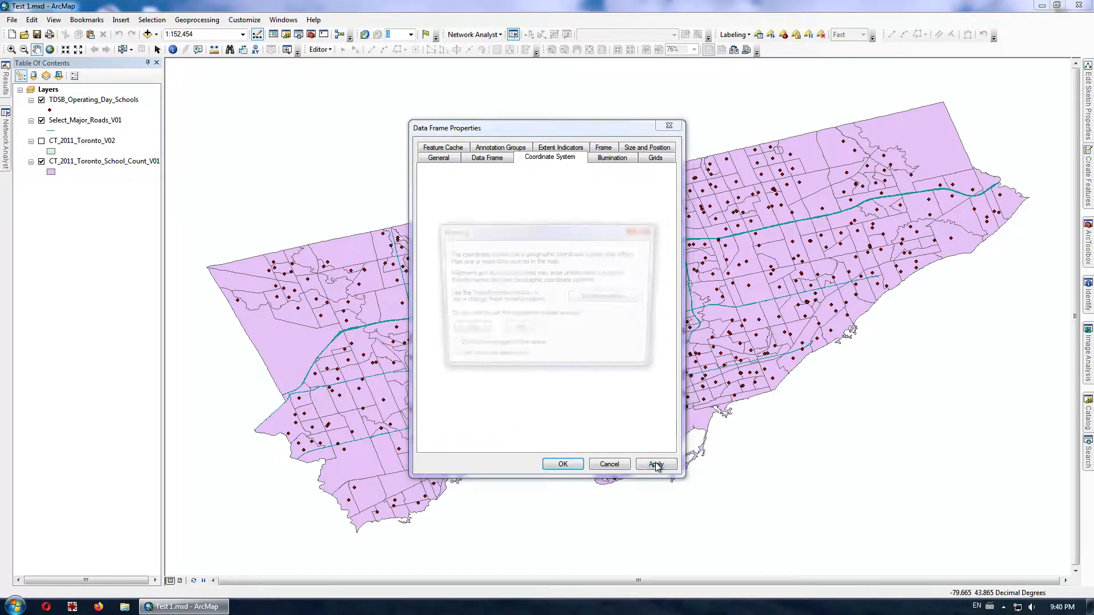
left_click(465, 335)
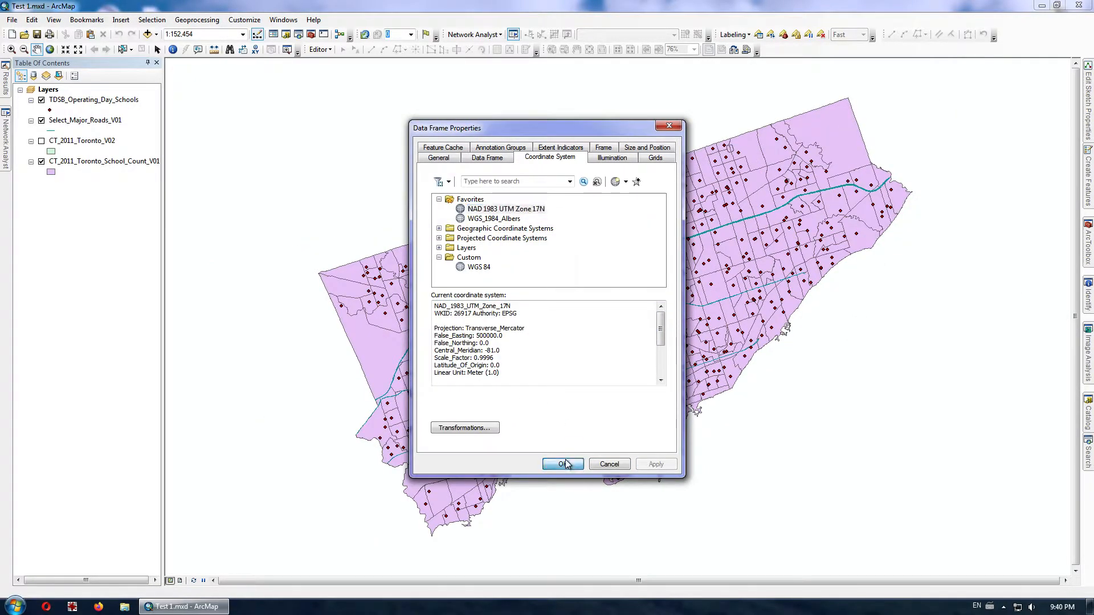
left_click(564, 464)
left_click(463, 335)
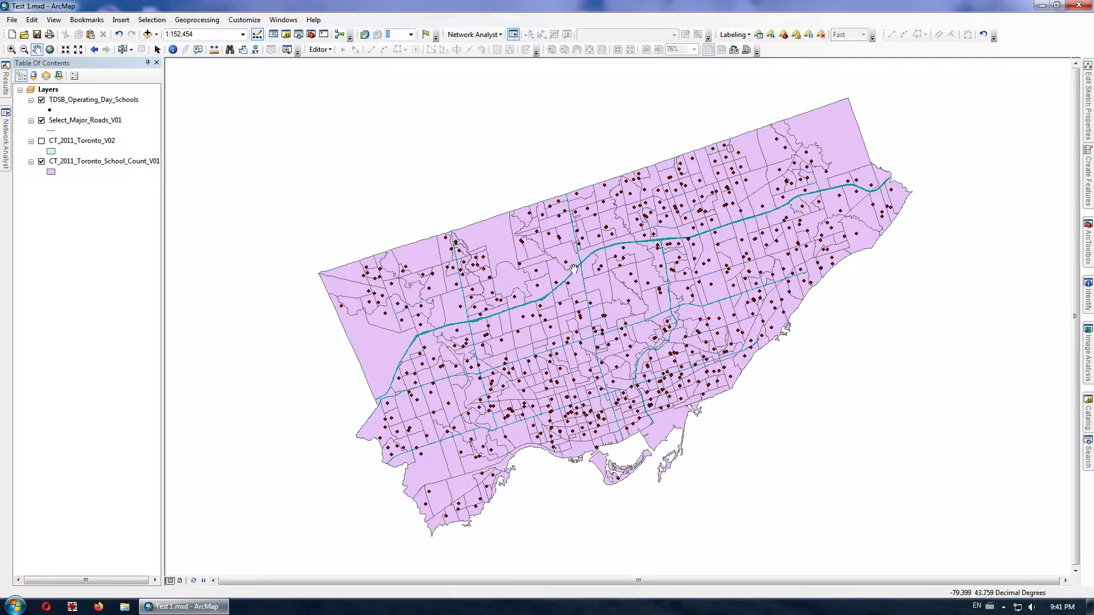
- Rotate the data frame clockwise to about 343.18 degrees so the city's northern boundary lies roughly horizontal
right_click(442, 25)
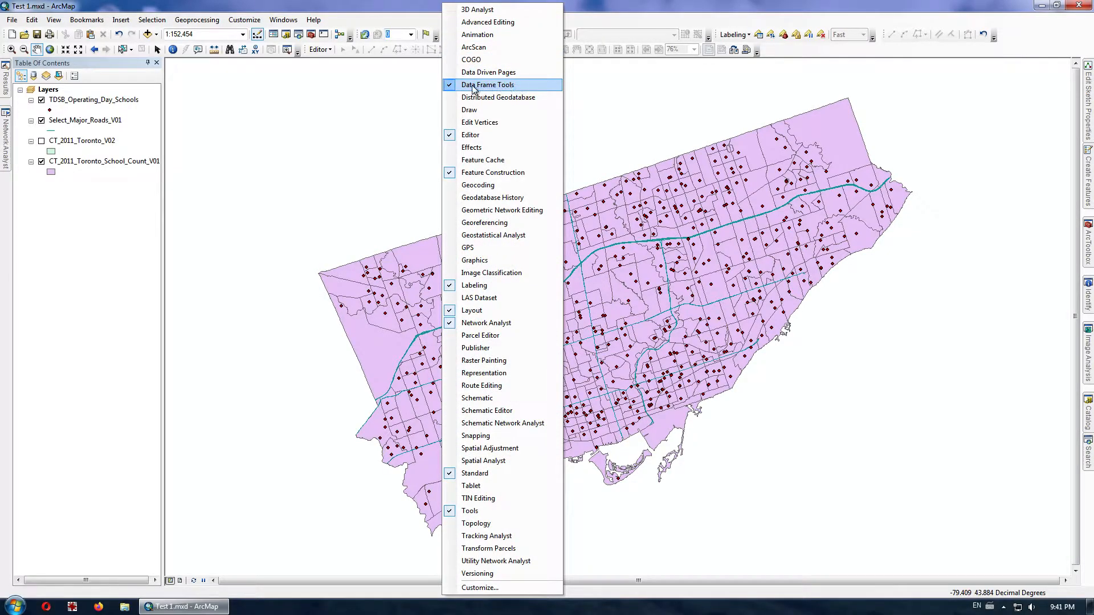
right_click(390, 22)
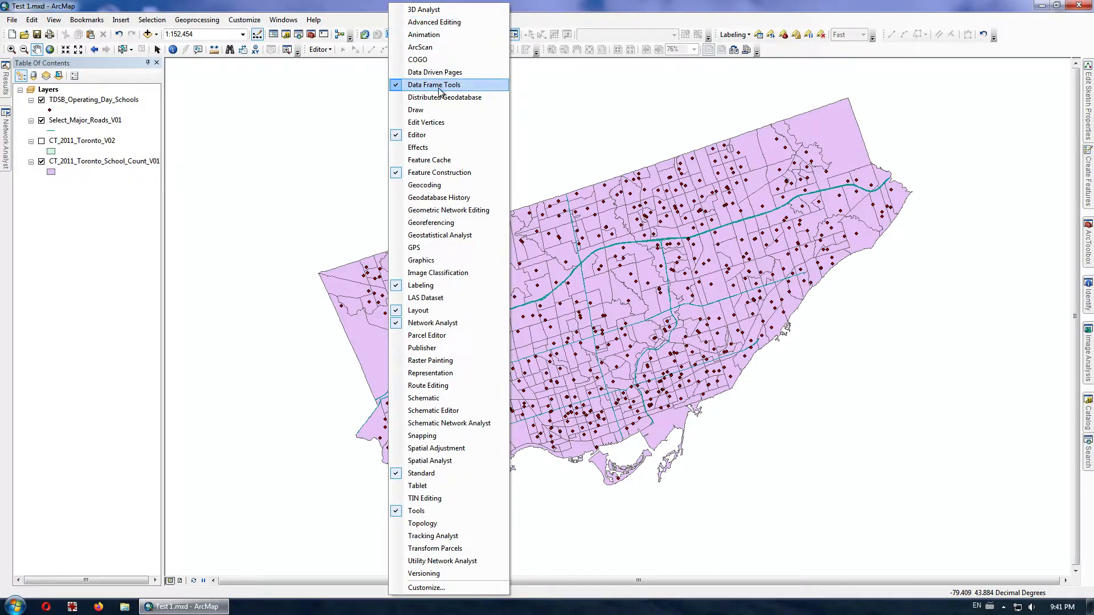
left_click(365, 23)
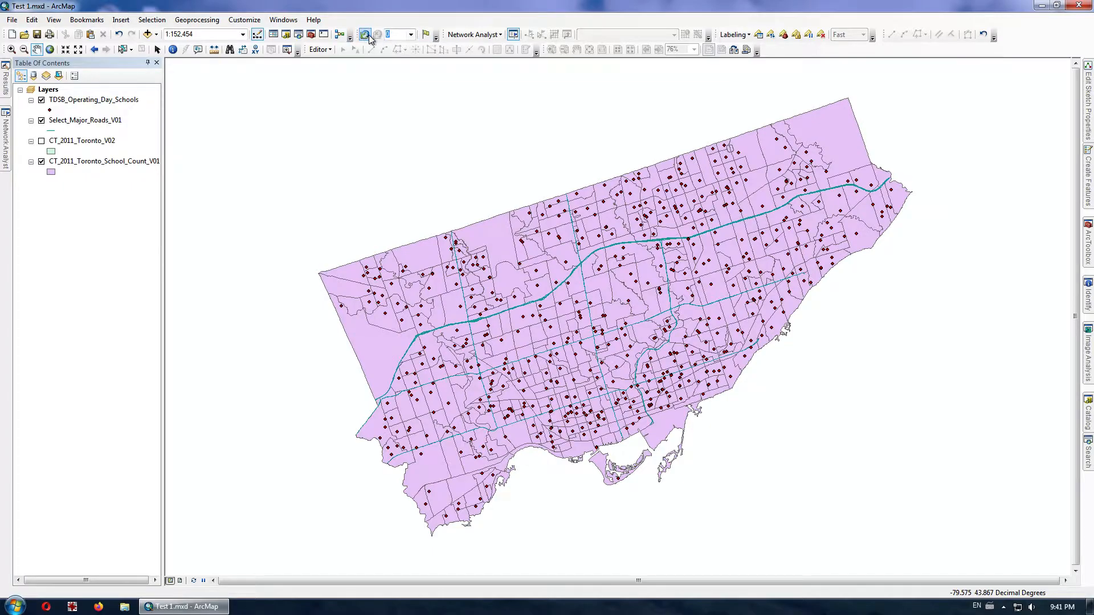
left_click(365, 34)
left_click_drag(759, 190, 764, 247)
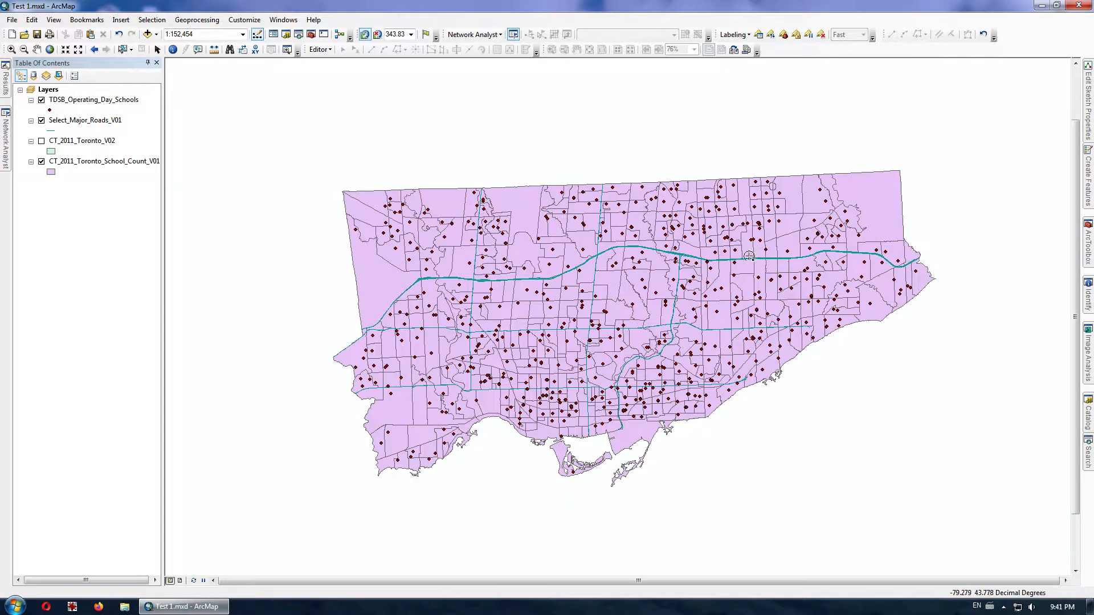
left_click_drag(782, 251, 782, 252)
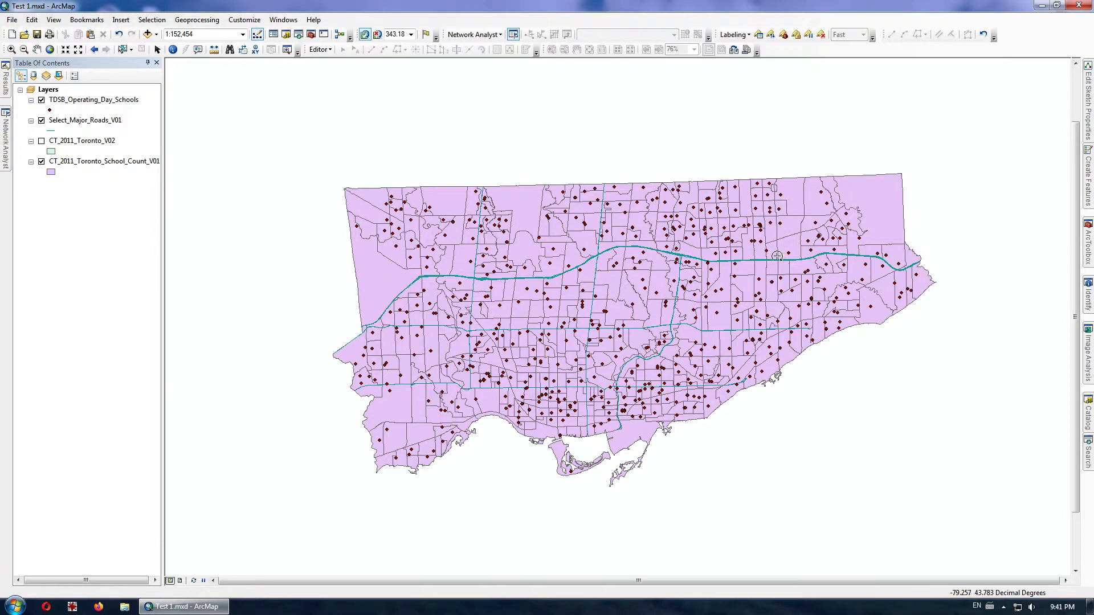
- Switch to the page layout view and set the paper orientation to Landscape
left_click(180, 581)
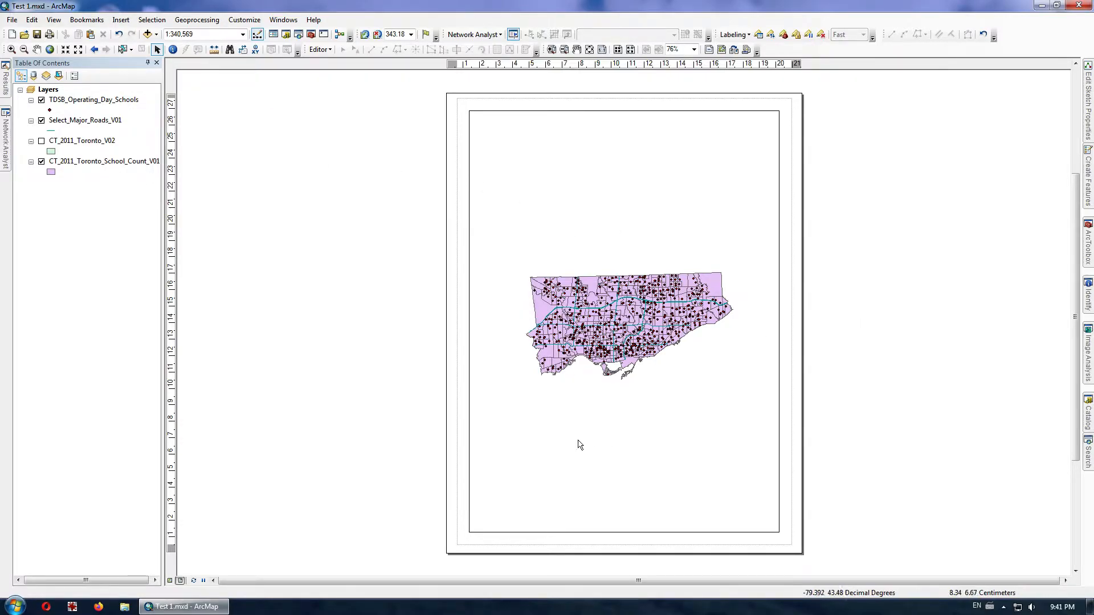
left_click(13, 20)
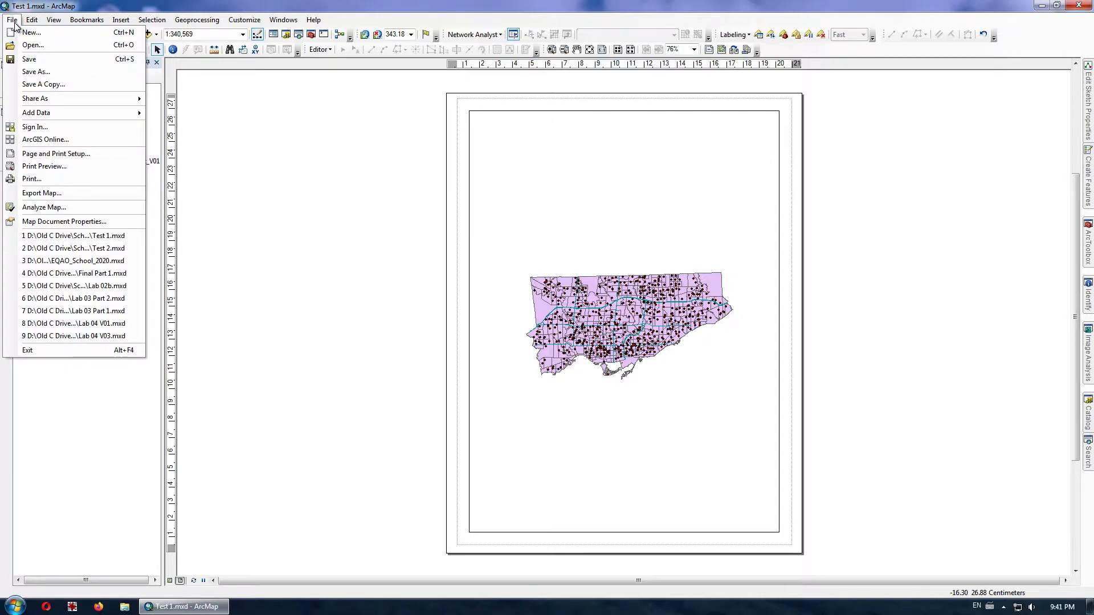
left_click(41, 158)
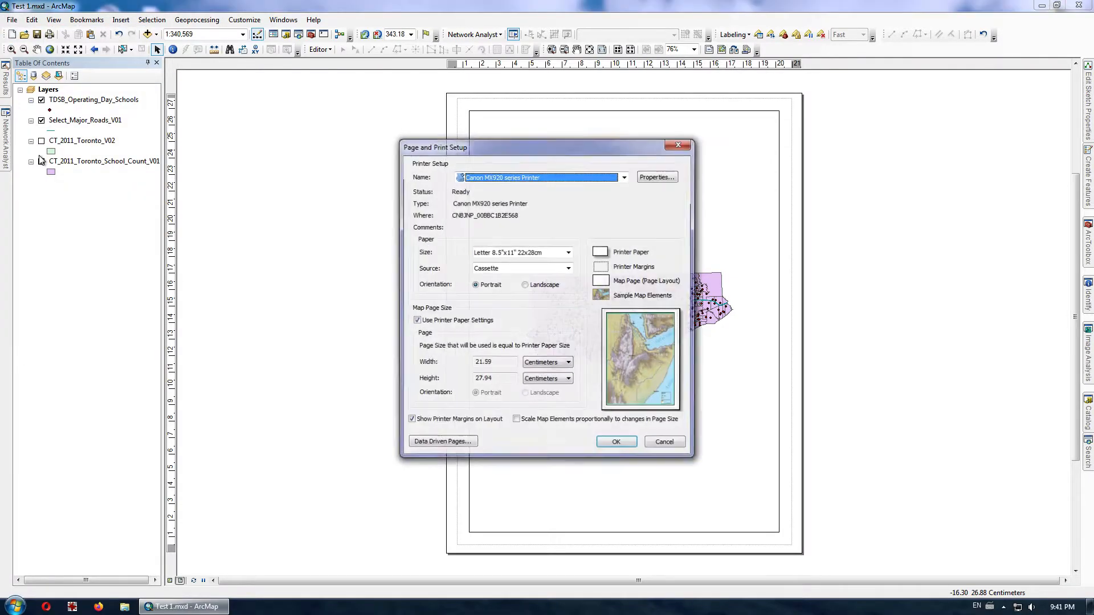
left_click(538, 285)
left_click(617, 444)
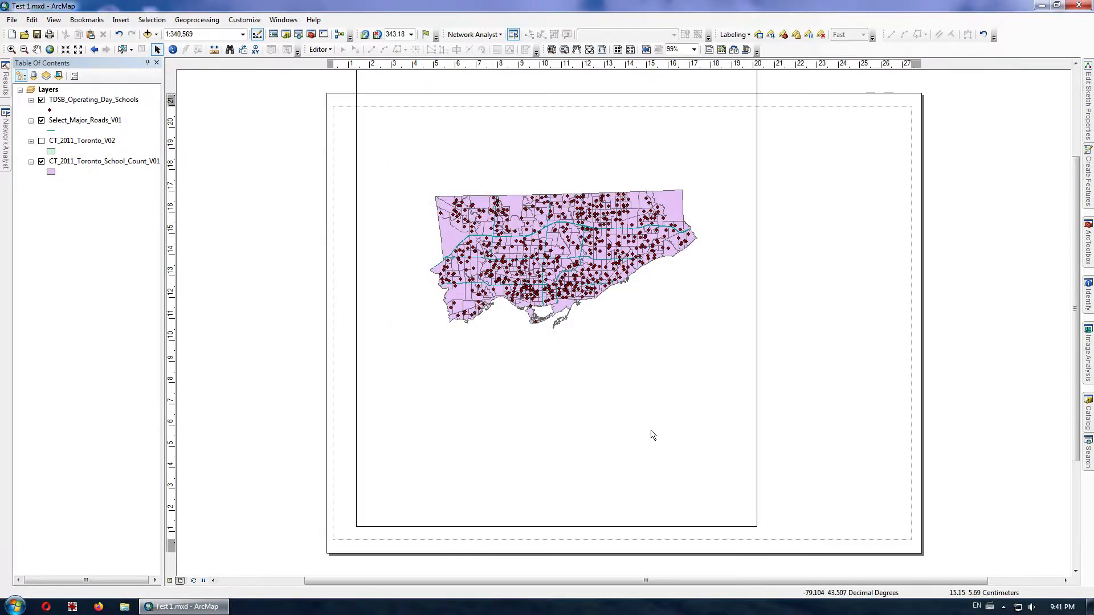
- Reposition and resize the data frame to fill most of the landscape page inside the printer margins
left_click(558, 157)
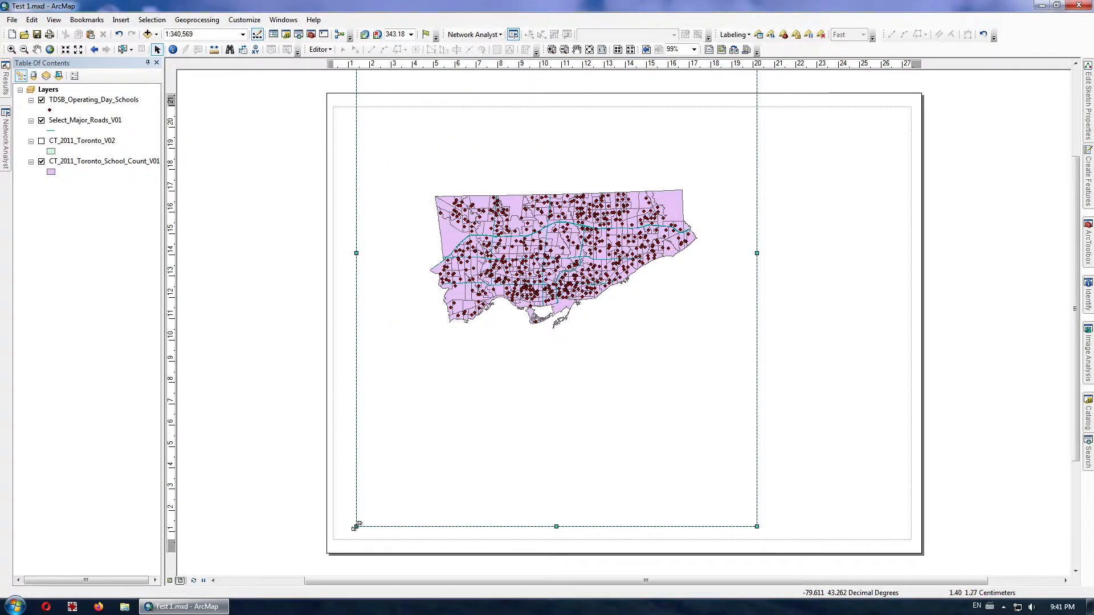
left_click_drag(356, 525, 467, 232)
left_click_drag(567, 112, 464, 293)
left_click_drag(531, 342, 525, 317)
left_click_drag(648, 388, 879, 512)
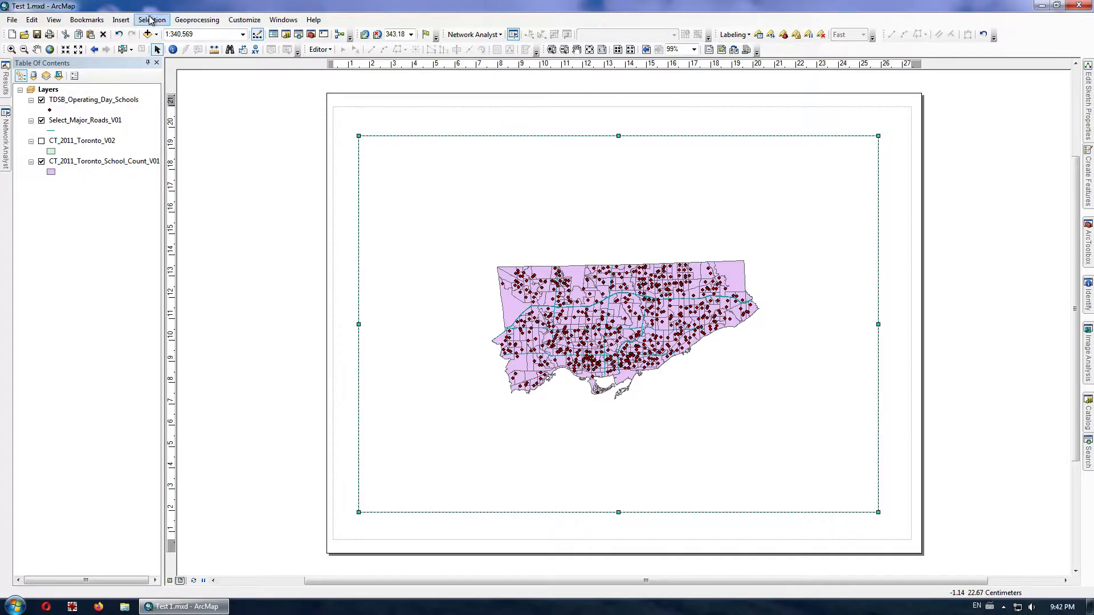
- Insert the text "Toronto Public Schools and Census Tracts" and place it above the data frame as the map title
left_click(120, 20)
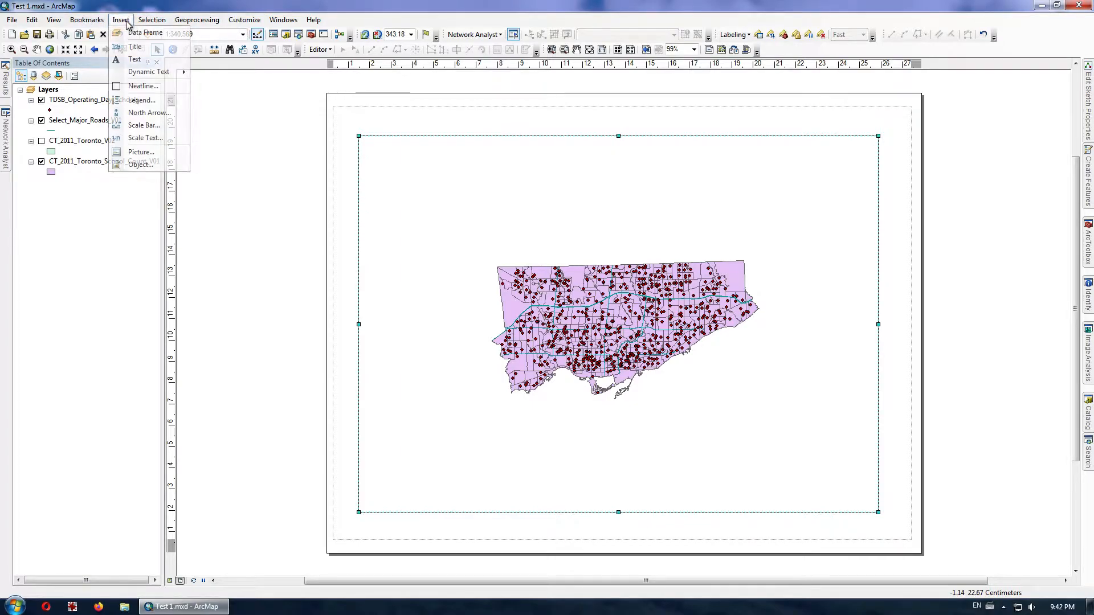
left_click(140, 60)
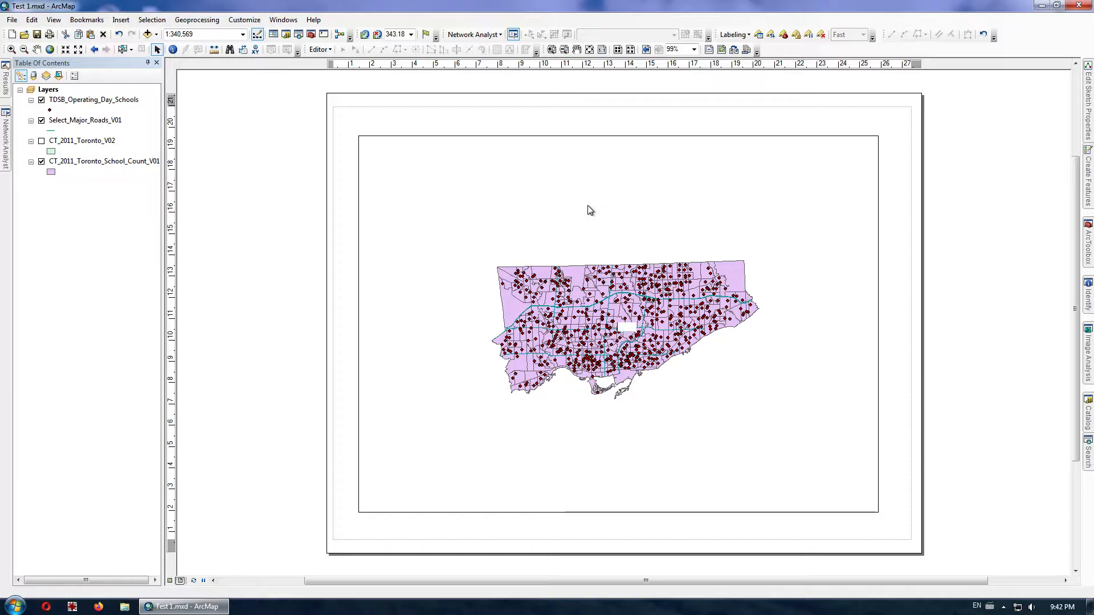
type("Toronto Public Schools and Census Tracts")
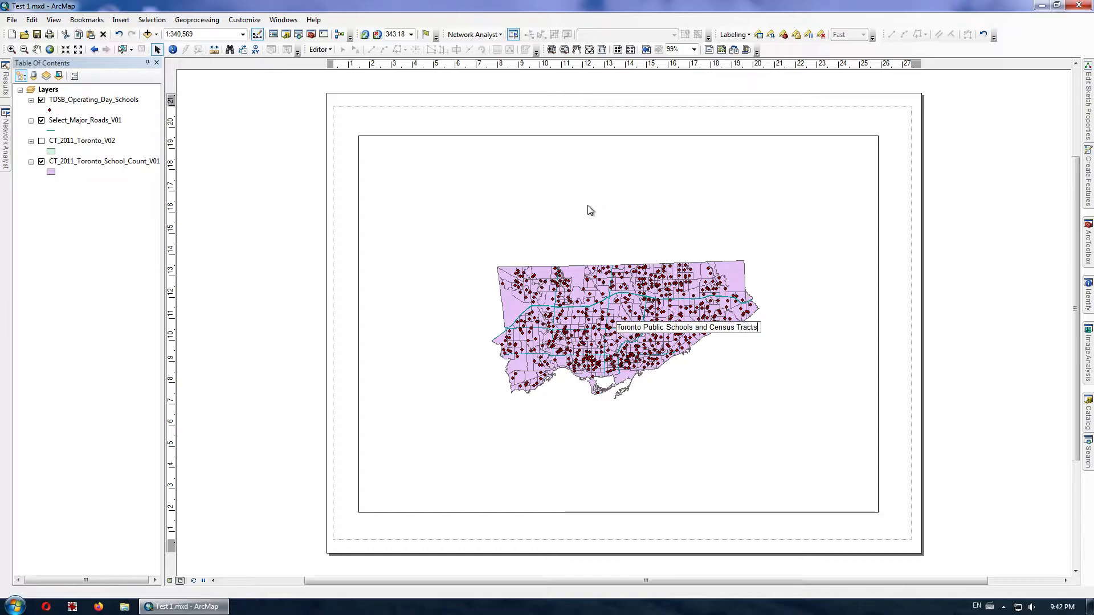
left_click(591, 206)
left_click_drag(630, 327, 602, 118)
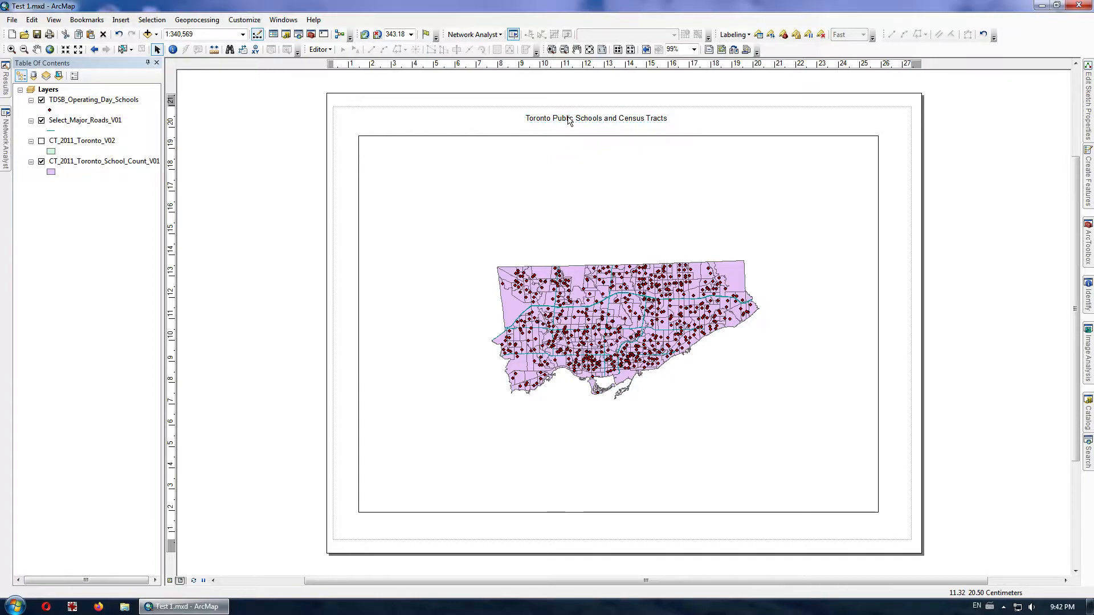
- Move the title to the page's upper-left corner and shift the data frame right, past the page edge
left_click_drag(558, 125, 386, 124)
left_click(498, 203)
left_click_drag(498, 203, 724, 204)
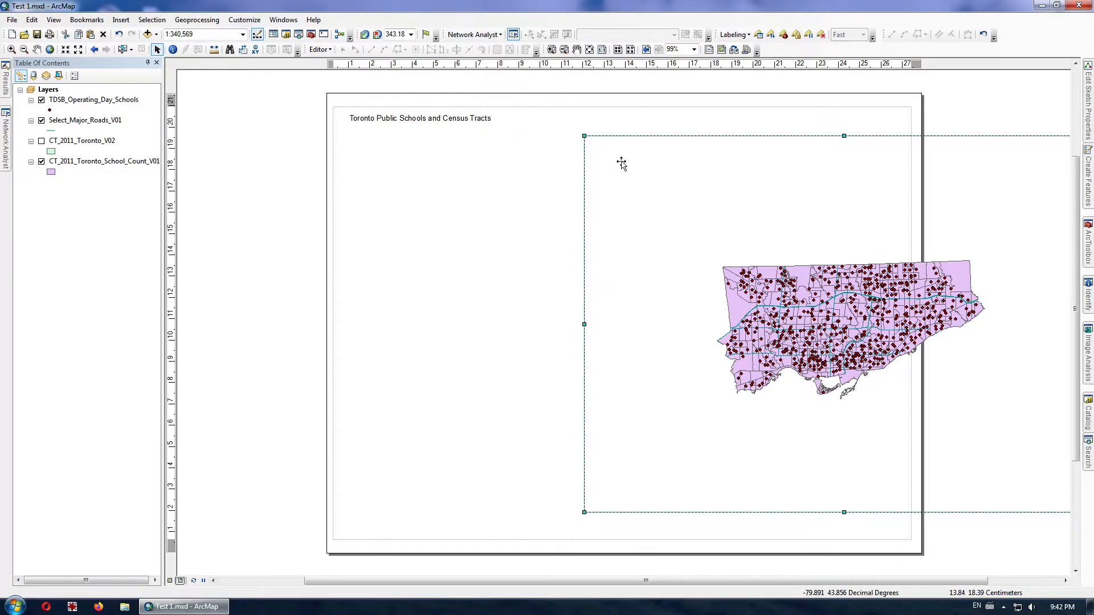
- Select the data frame and title together, turn on Align to Margins, and align both to the center
left_click(469, 120, "shift")
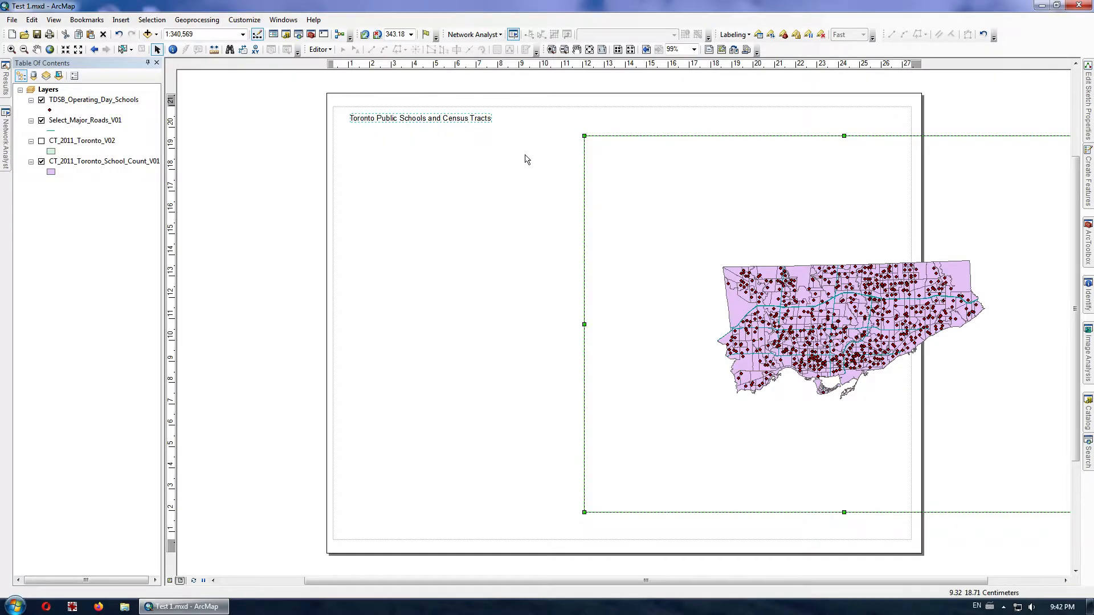
right_click(665, 158)
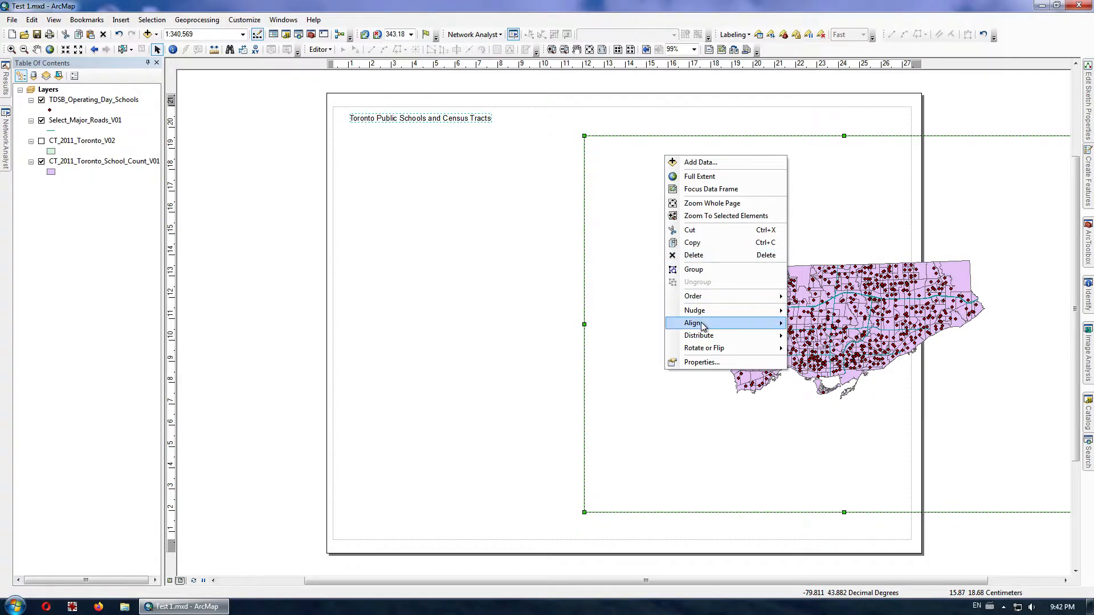
mouse_move(703, 326)
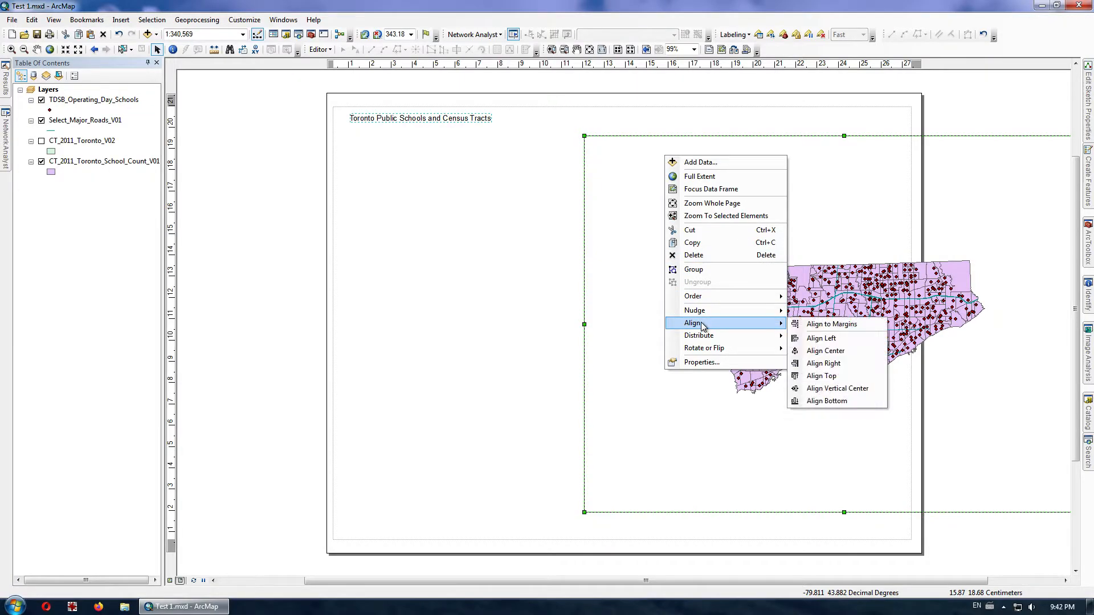
left_click(822, 325)
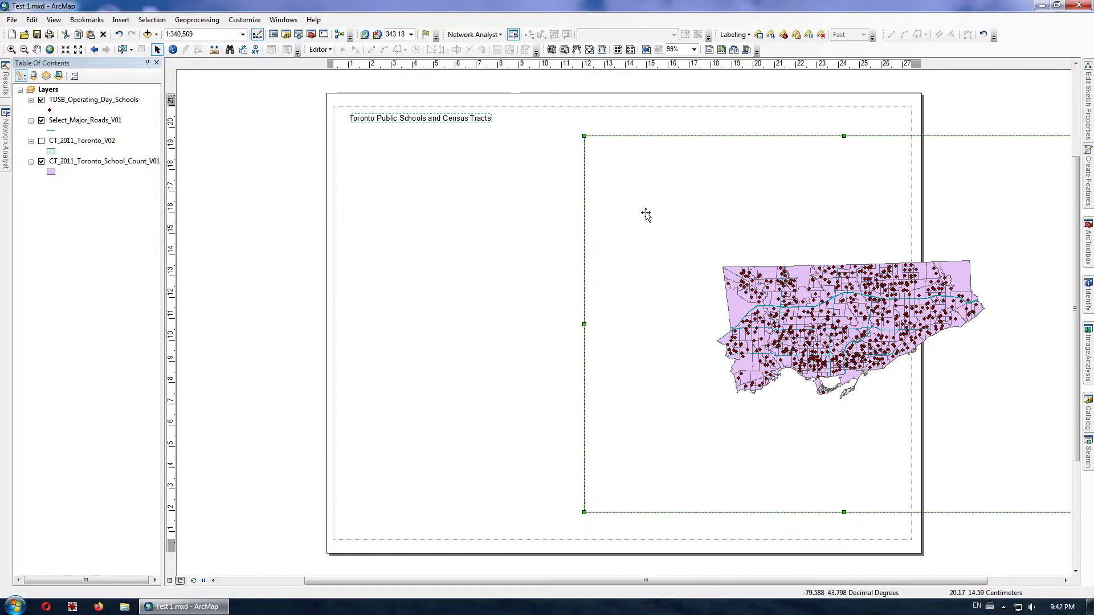
right_click(670, 189)
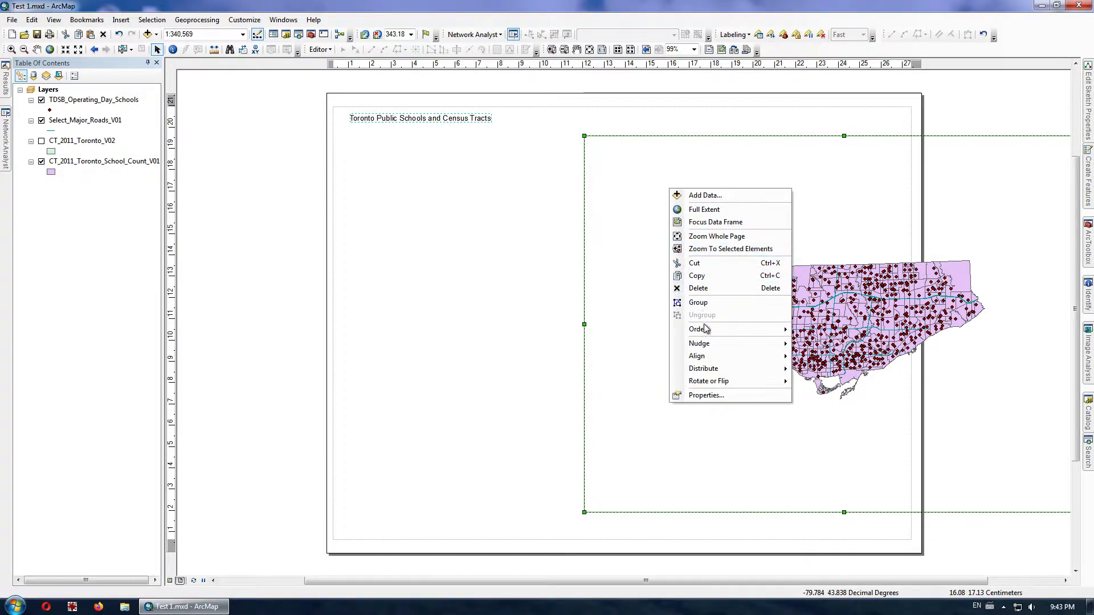
mouse_move(712, 357)
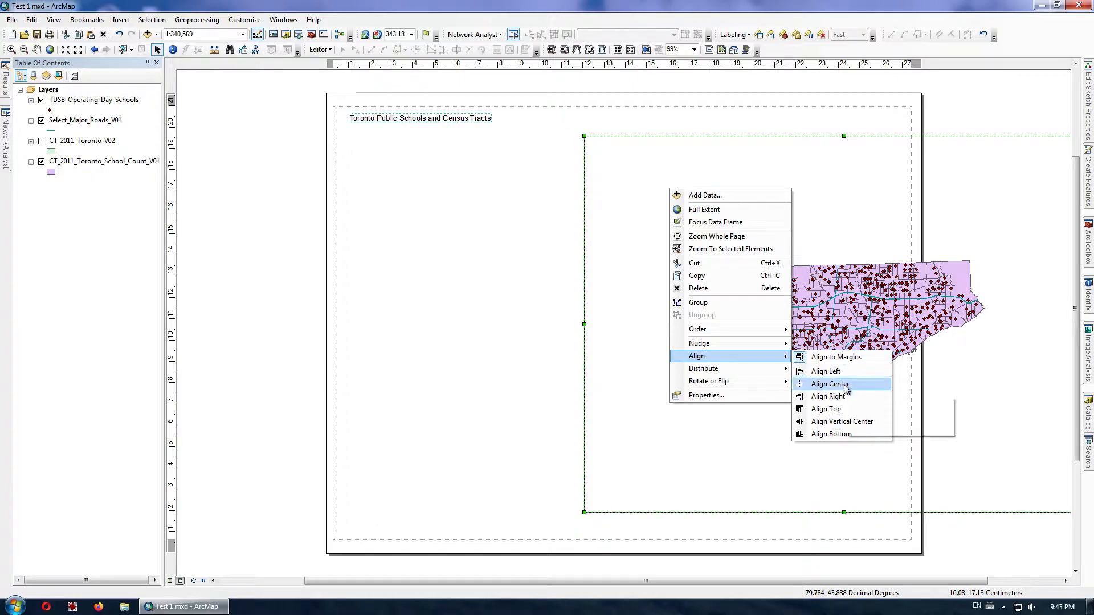
left_click(845, 385)
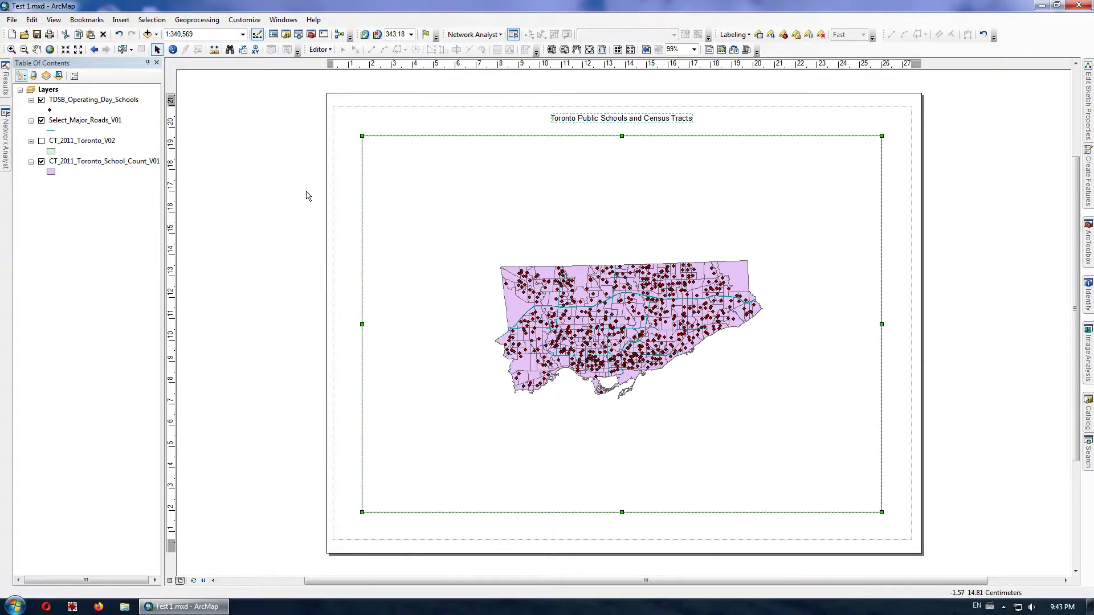
- Add layout guides along the data frame's four edges, plus another horizontal guide about 3 cm above the page bottom
left_click(359, 65)
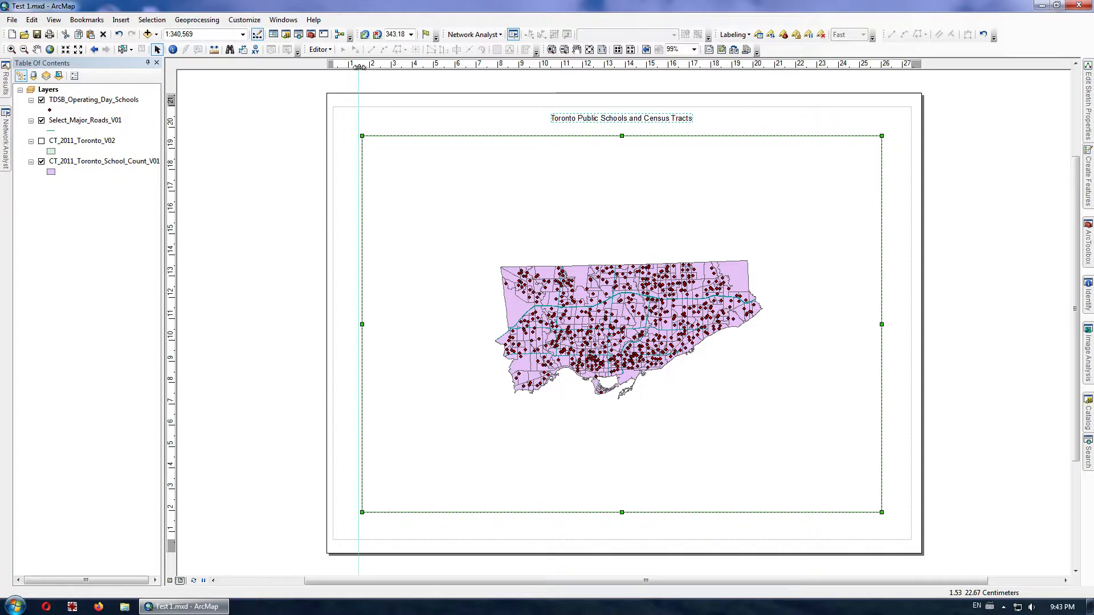
left_click(881, 65)
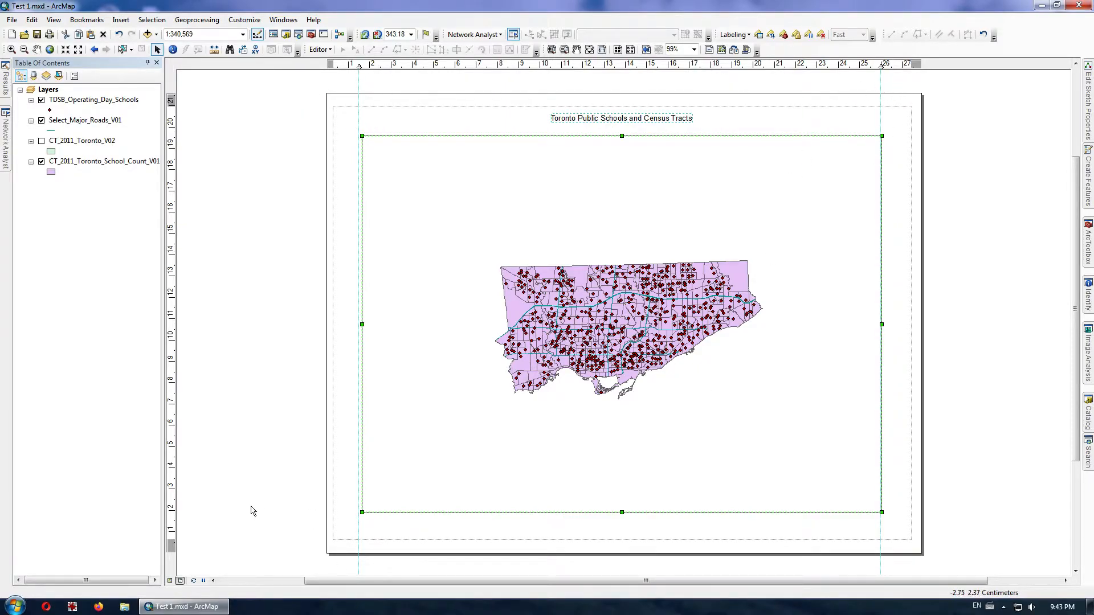
left_click(172, 511)
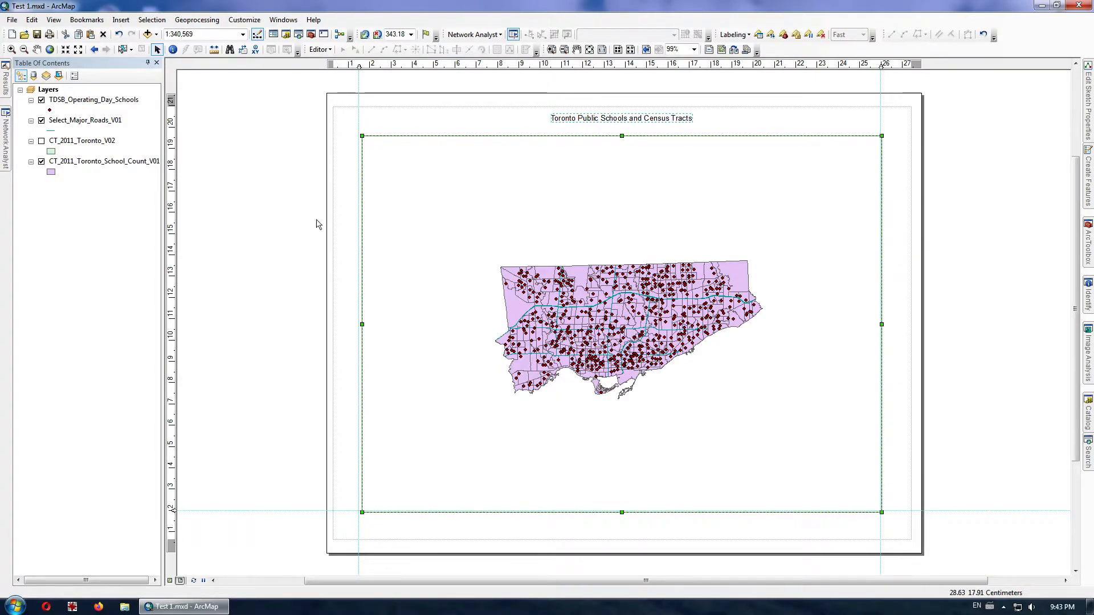
left_click(173, 126)
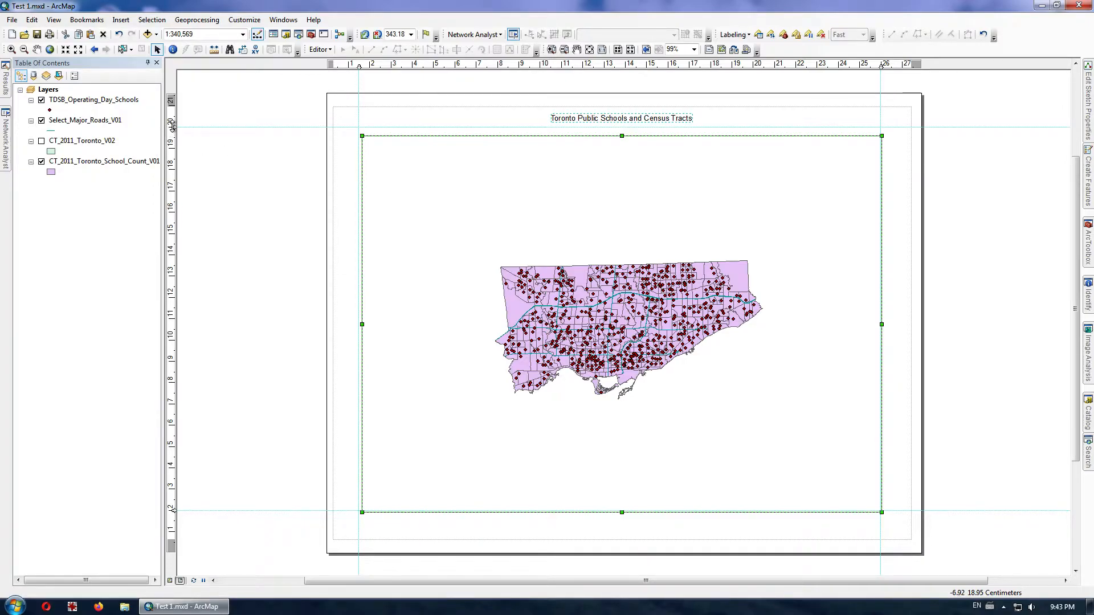
left_click_drag(174, 126, 174, 134)
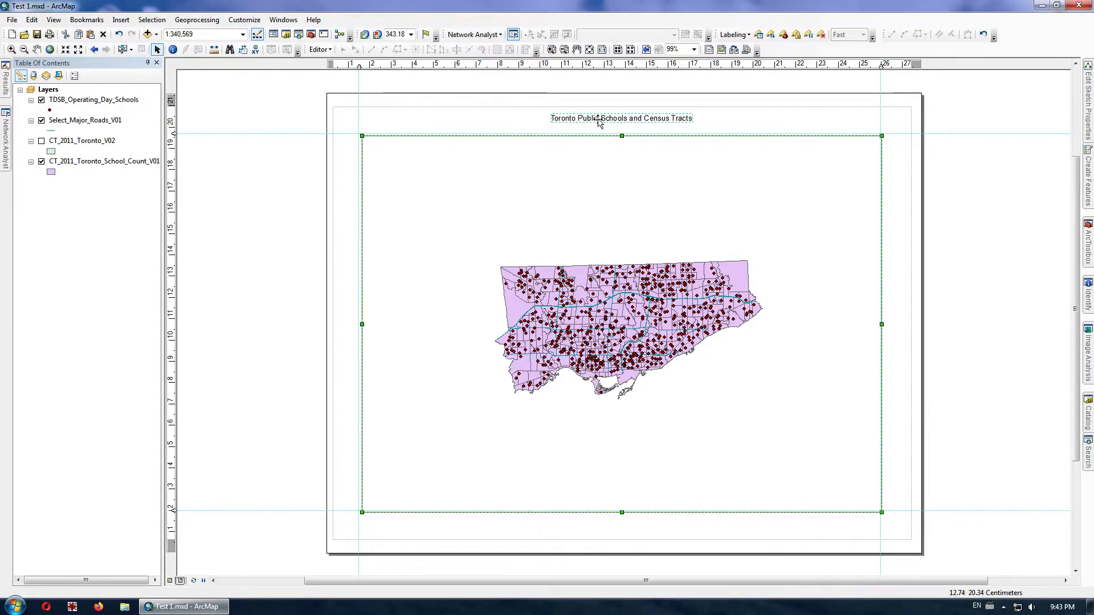
left_click(171, 489)
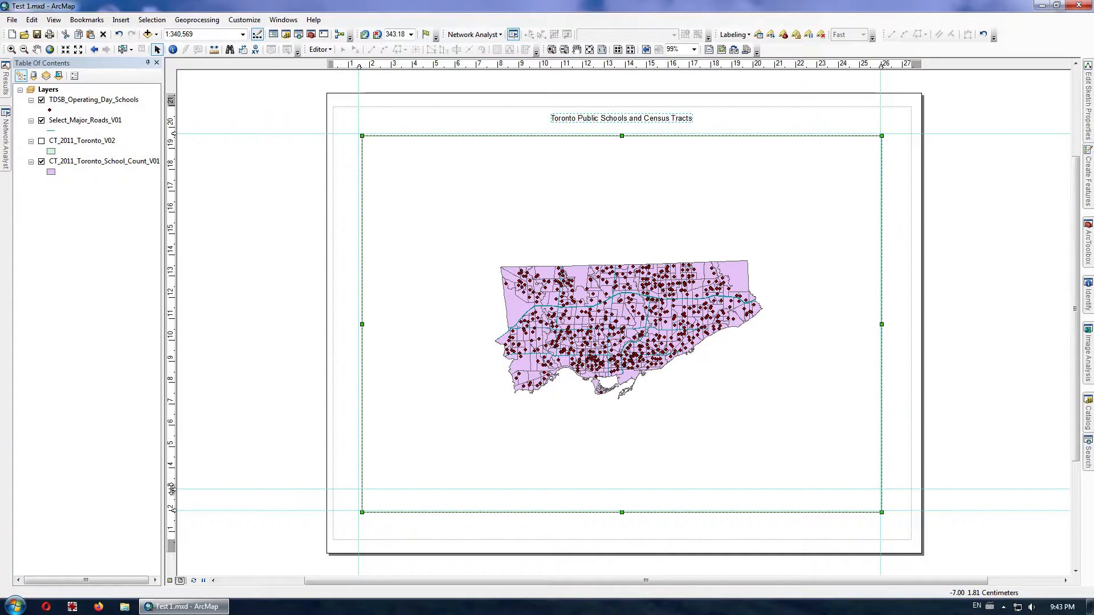
- Snap the data frame's lower edge to the 3 cm guide, lower the upper guide to 19 cm and snap the upper edge to it
left_click_drag(622, 512, 620, 489)
left_click_drag(620, 135, 620, 134)
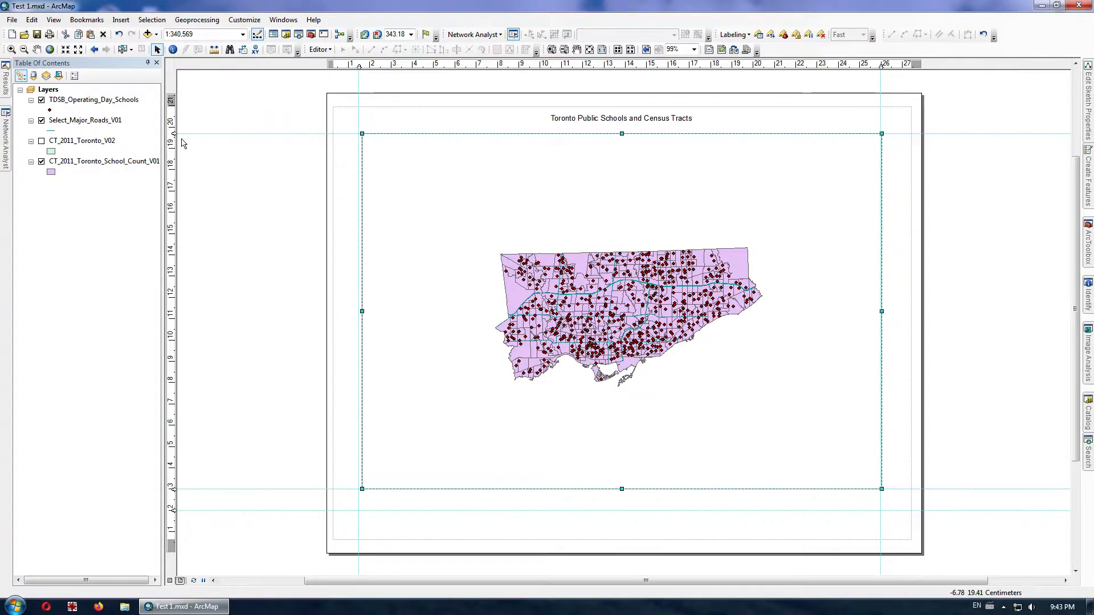
left_click_drag(174, 134, 174, 148)
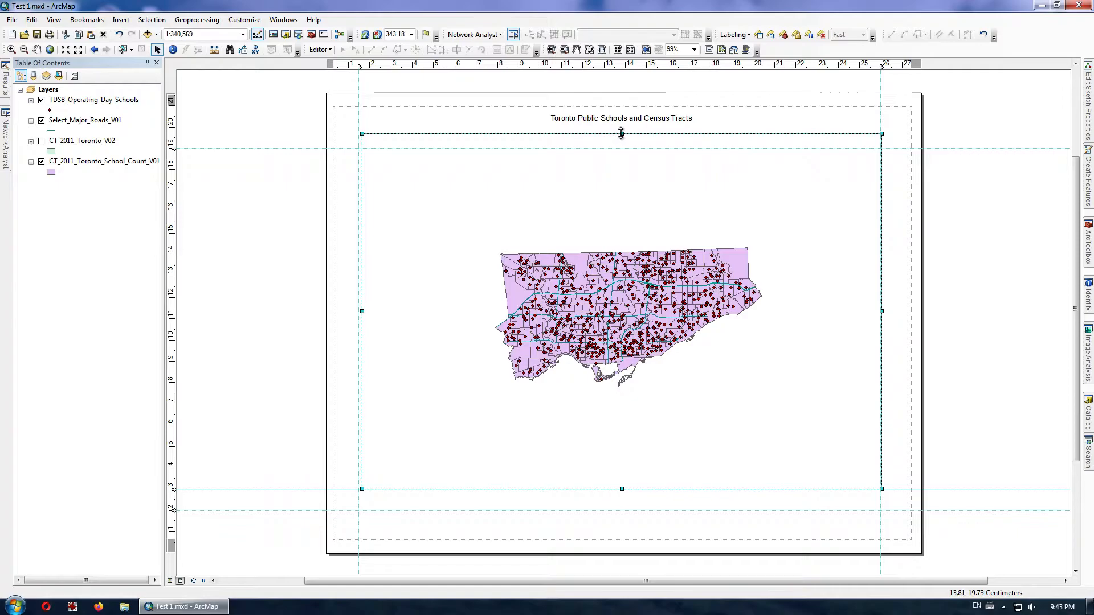
left_click_drag(622, 133, 622, 148)
- Add a horizontal guide at 20 cm above the data frame and snap the map title onto it
left_click(609, 119)
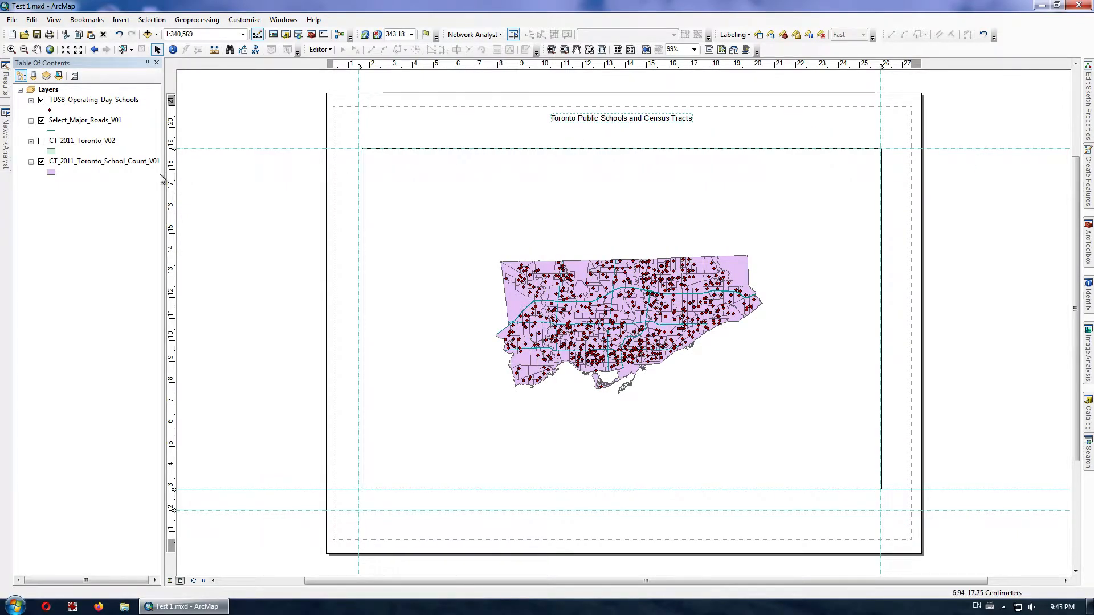
left_click(173, 128)
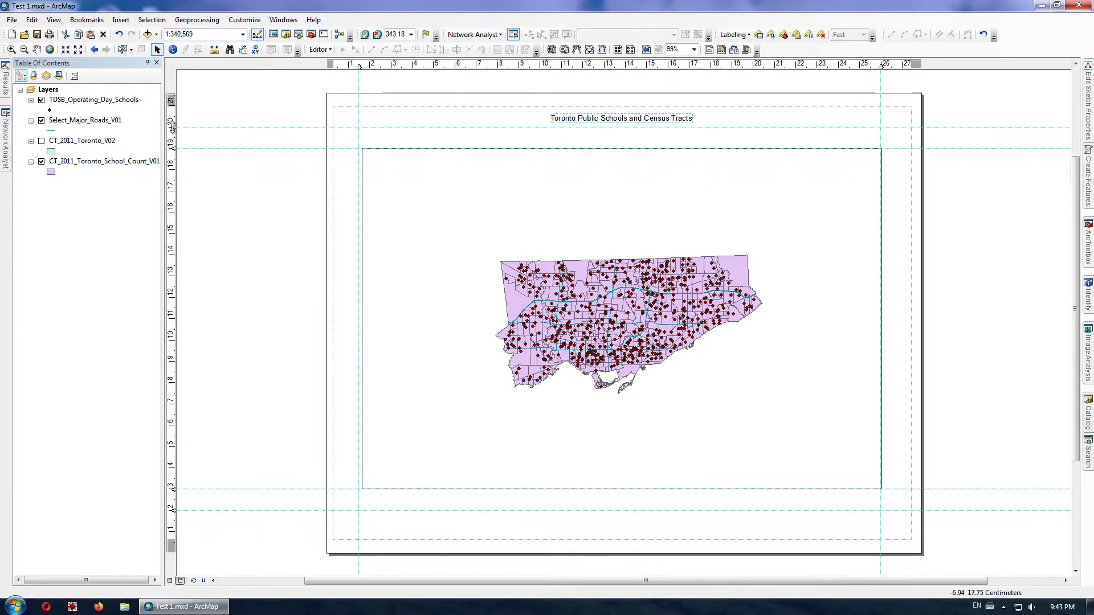
left_click_drag(587, 119, 594, 129)
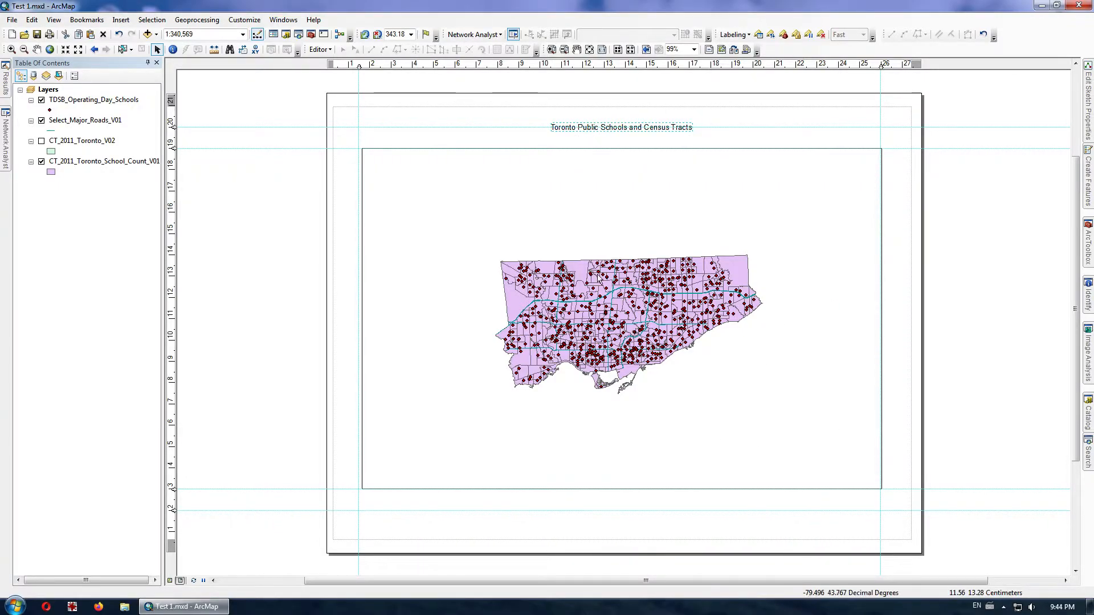
- Set the map title's font size to 20 and re-center the title vertically on the 20 cm guide
double_click(612, 128)
left_click(601, 375)
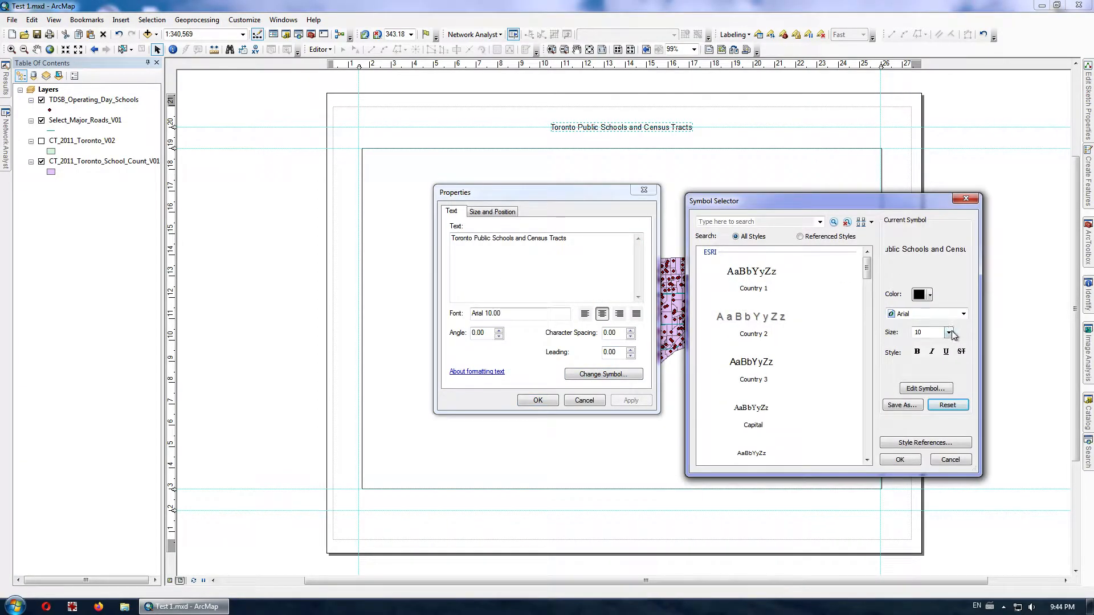
left_click(949, 333)
left_click(922, 391)
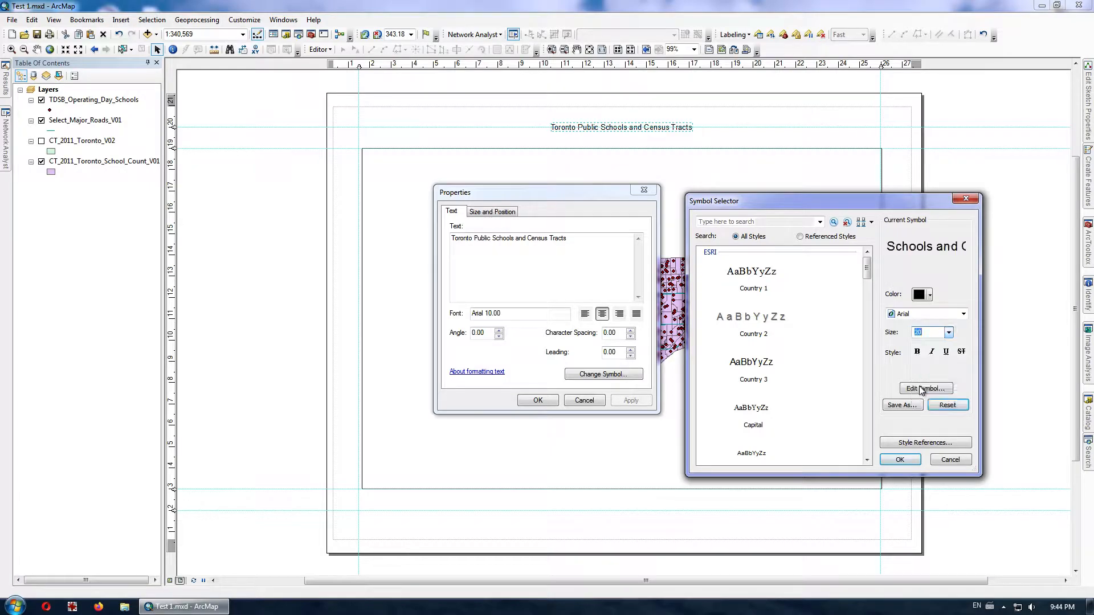
left_click(899, 460)
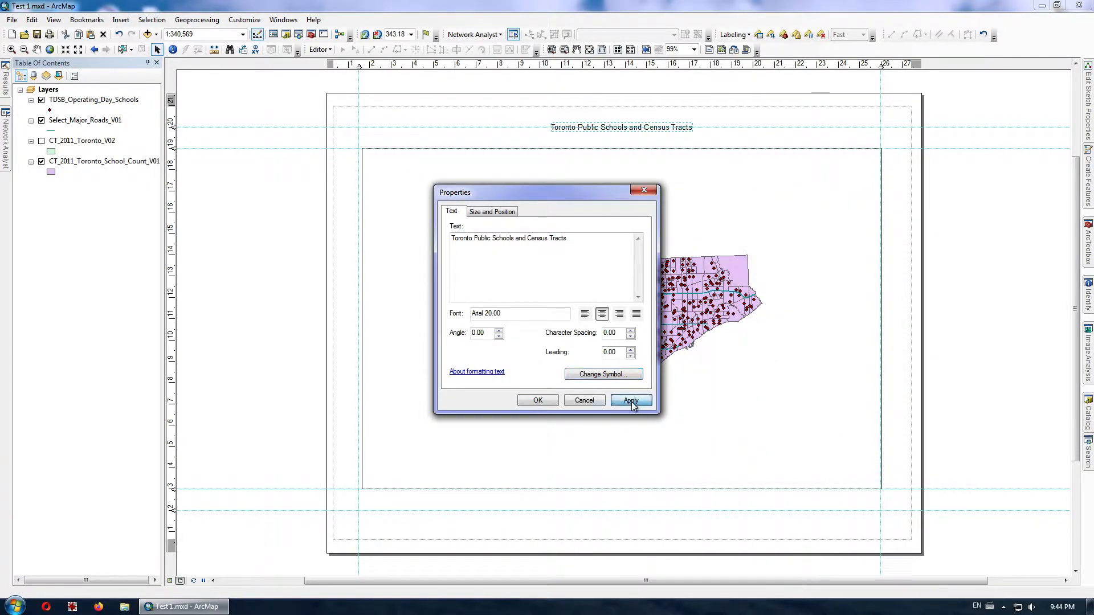
left_click(632, 401)
left_click(537, 400)
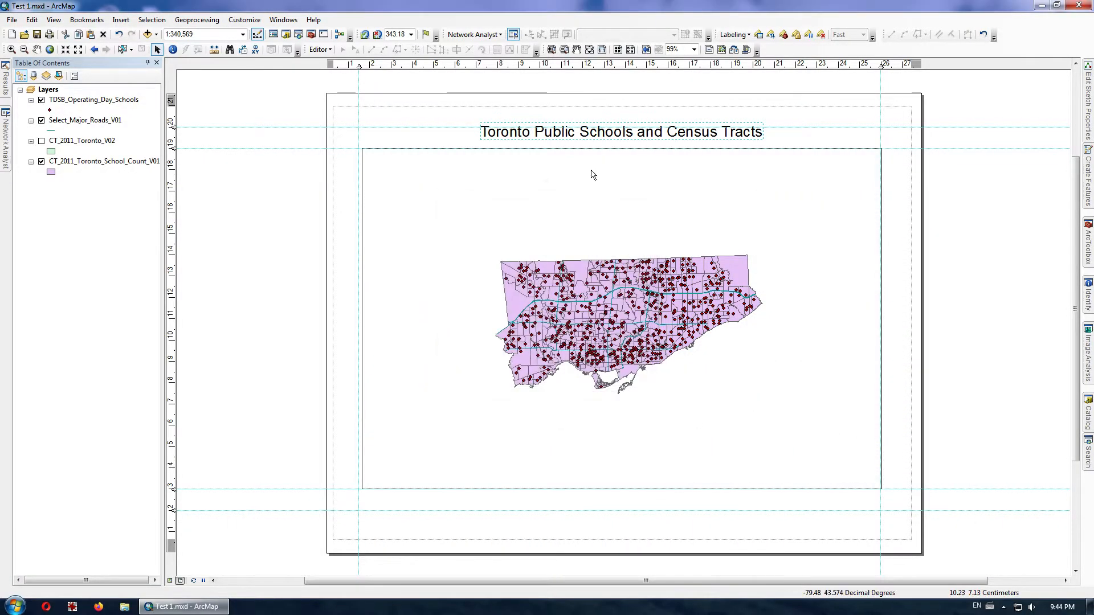
left_click_drag(598, 136, 598, 132)
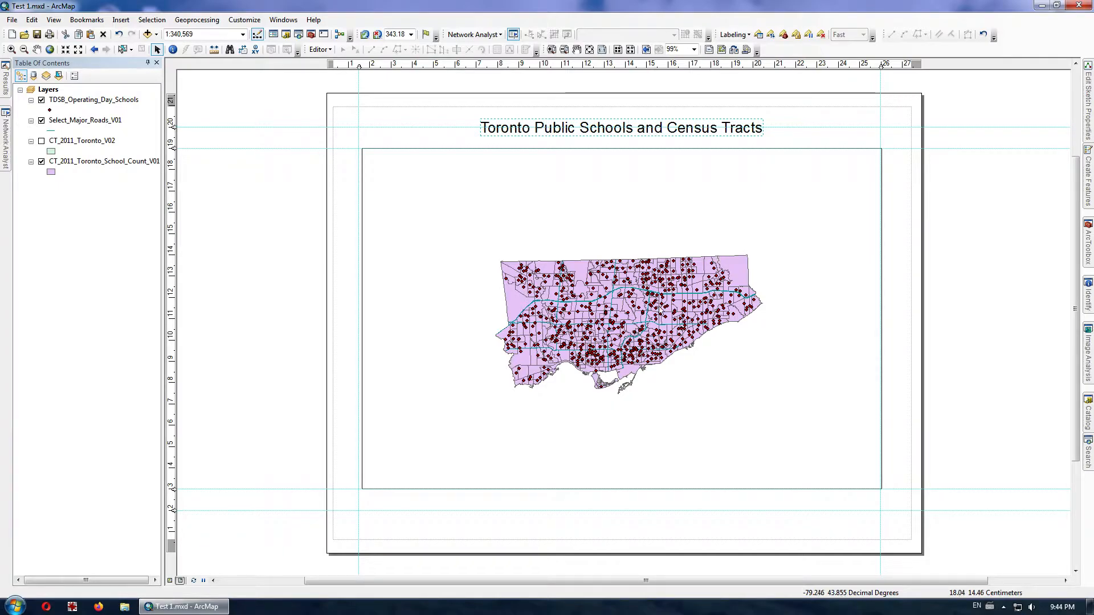
- Insert a legend for the schools, major roads and school count layers, with no legend title and a thin line border
left_click(121, 20)
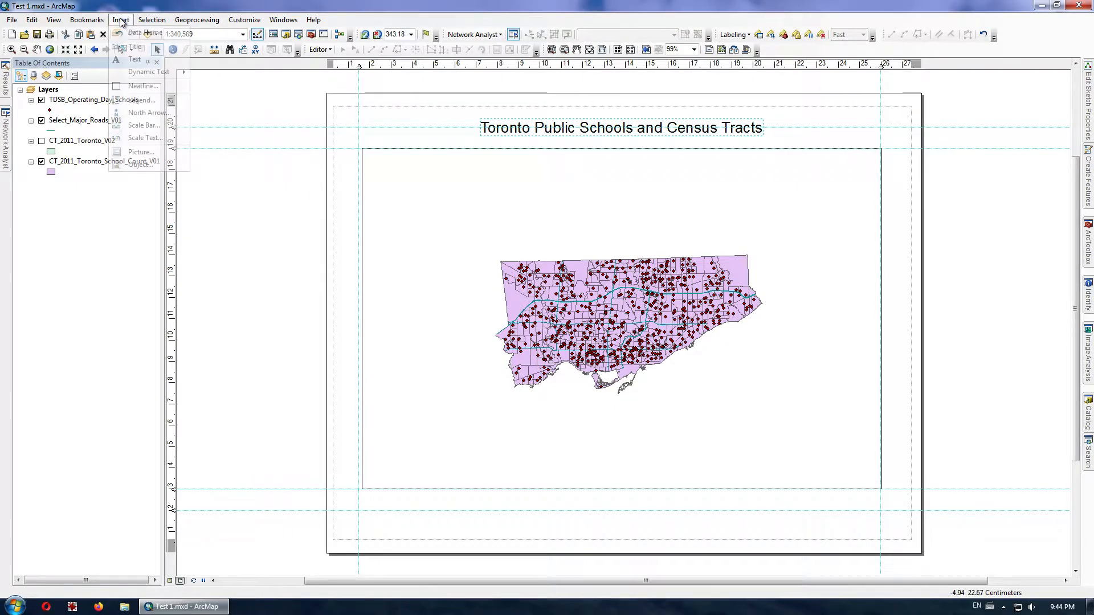
left_click(141, 100)
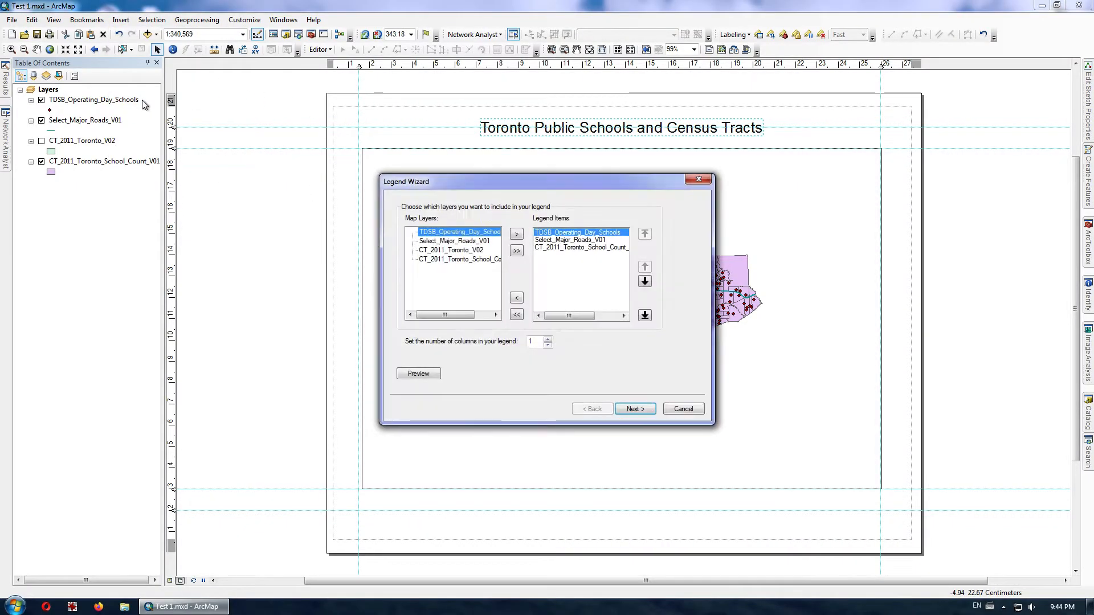
left_click(654, 410)
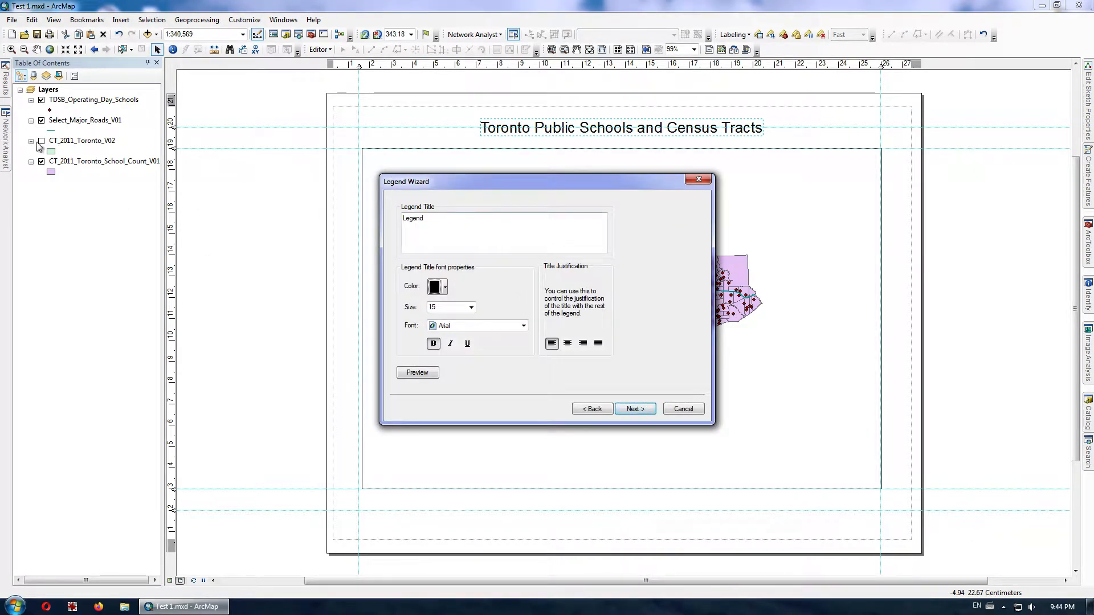
left_click_drag(444, 219, 350, 217)
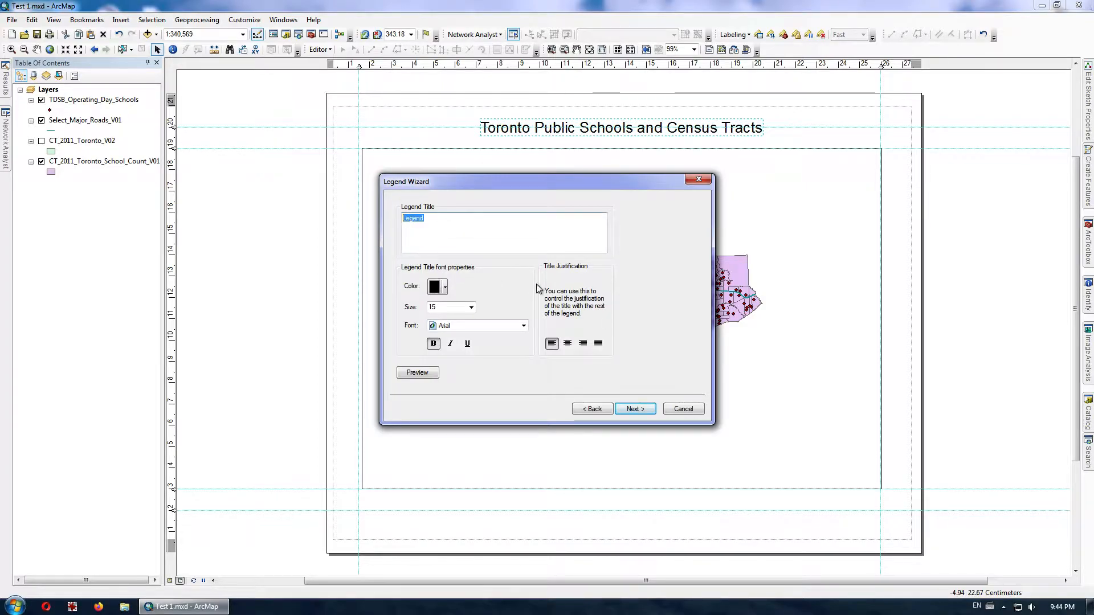
key("Delete")
left_click(635, 409)
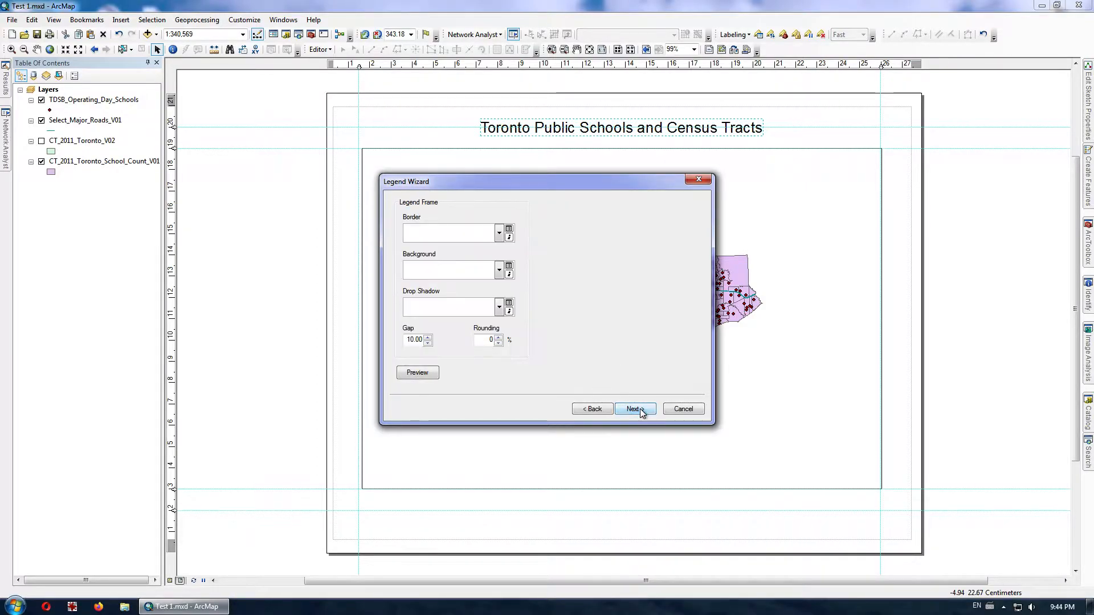
left_click(499, 234)
left_click(464, 273)
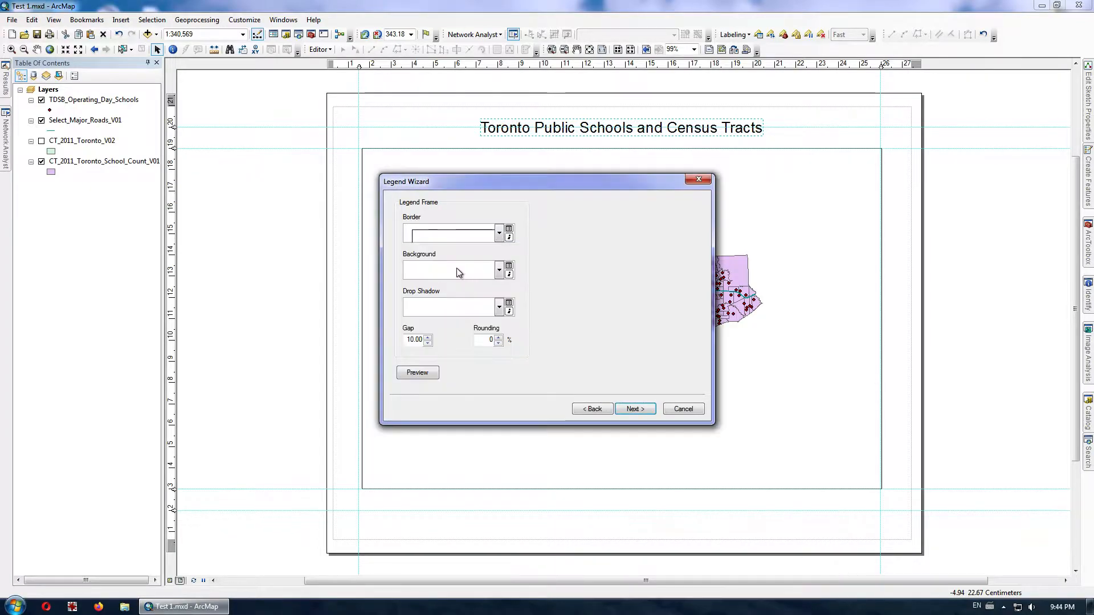
left_click(634, 409)
left_click(634, 408)
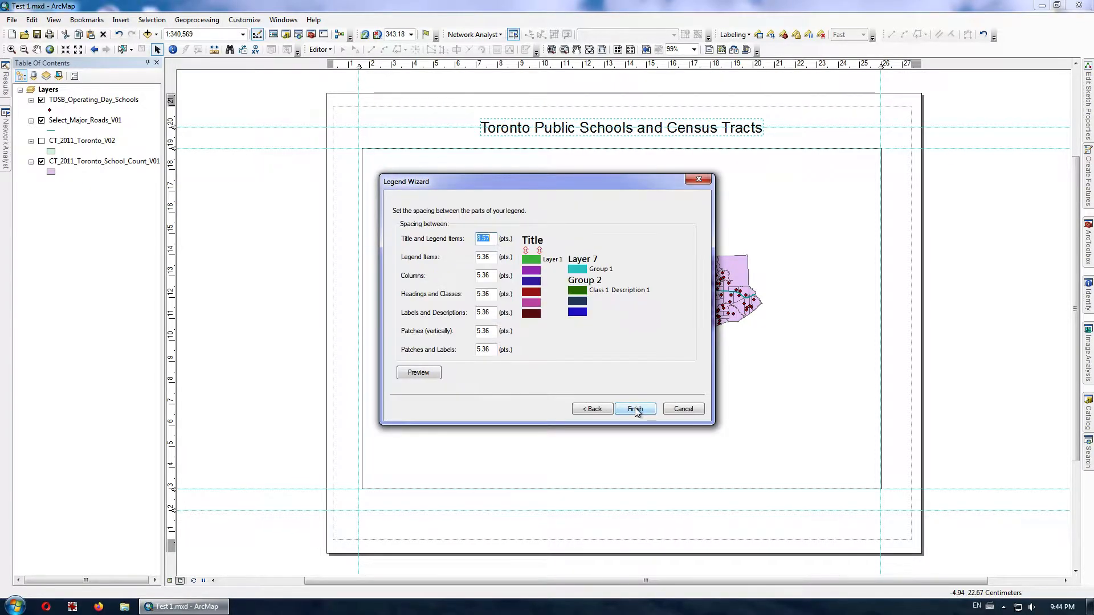
left_click(635, 409)
- Add guides at 25 cm horizontally and 4 cm vertically, and snap the legend's lower-right corner to their intersection inside the data frame
left_click_drag(608, 356, 772, 410)
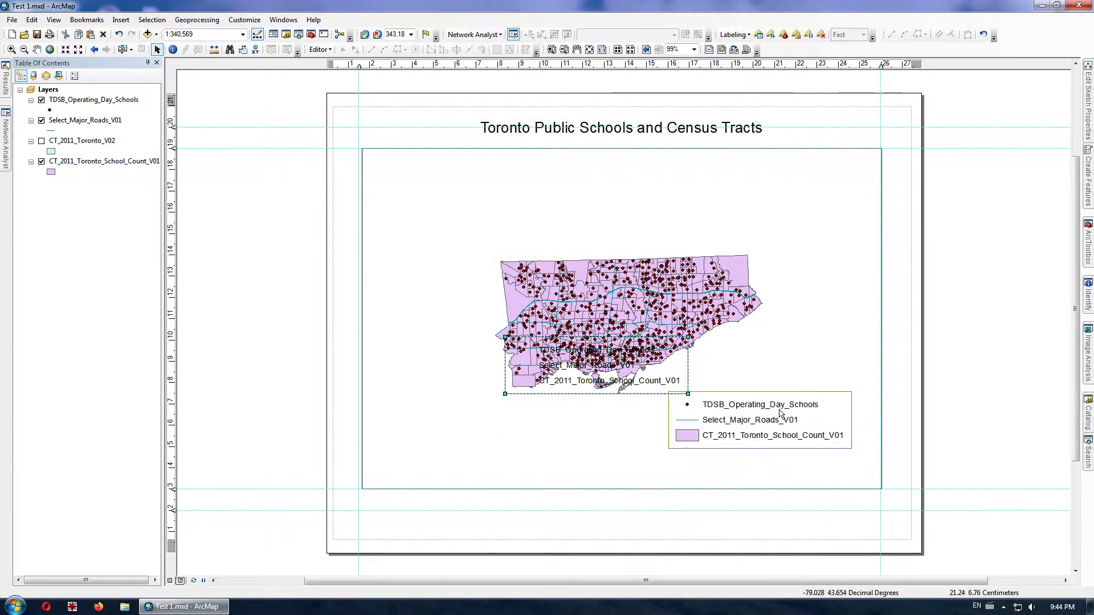
left_click(860, 65)
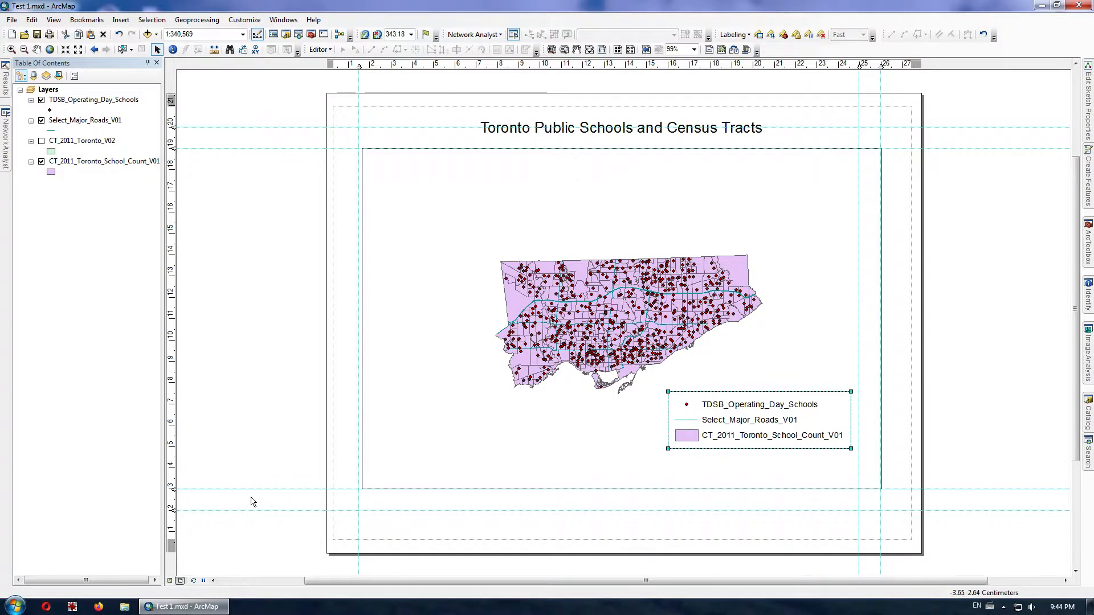
left_click(173, 468)
left_click_drag(810, 434, 817, 440)
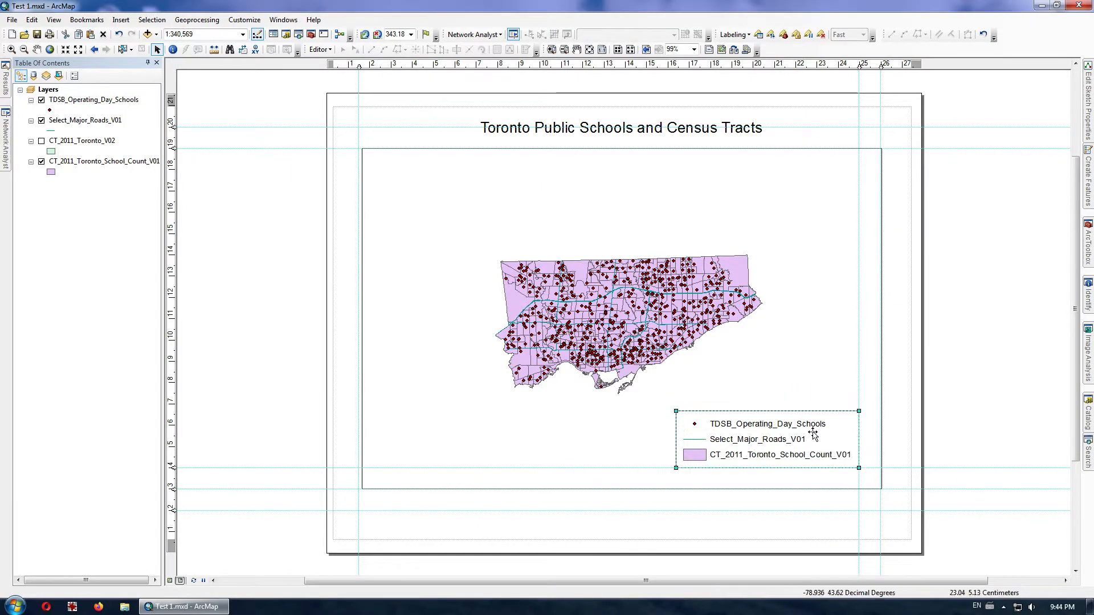
left_click(452, 191)
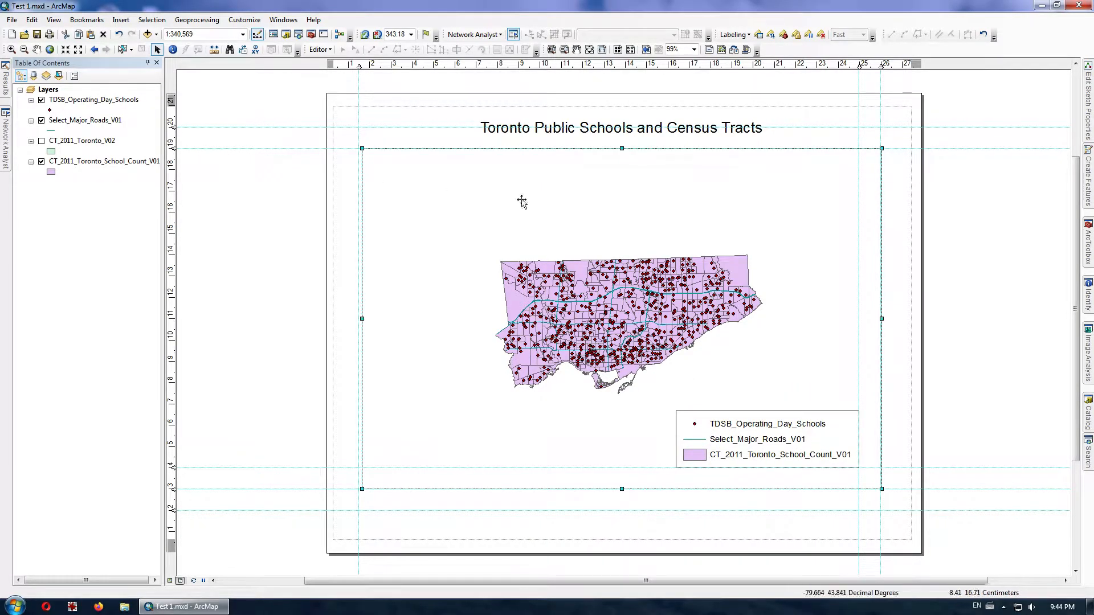
left_click(11, 49)
left_click_drag(482, 249, 763, 399)
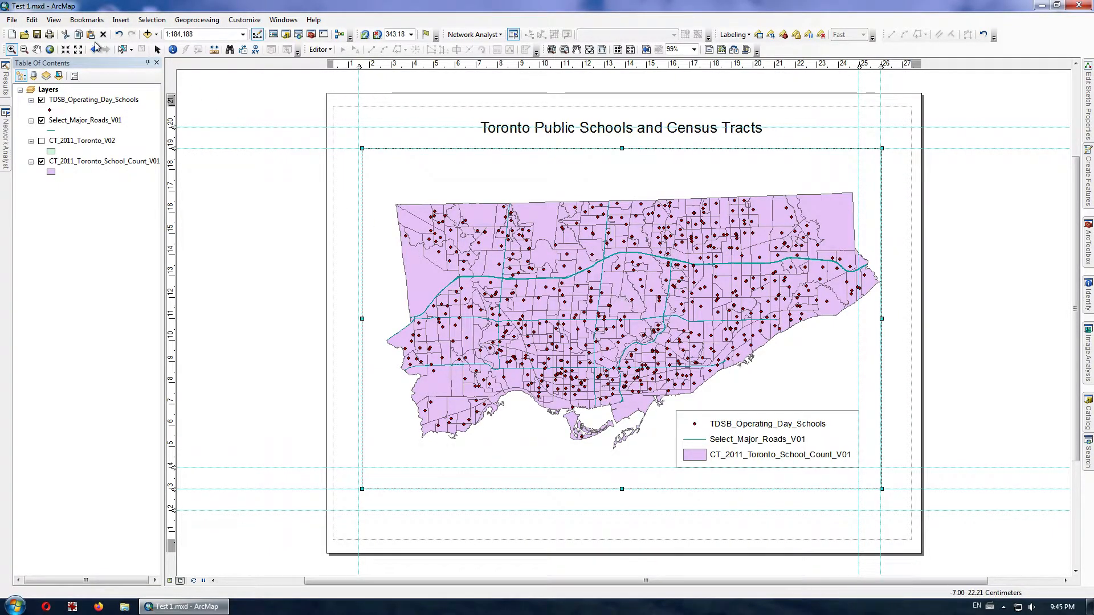
left_click(49, 50)
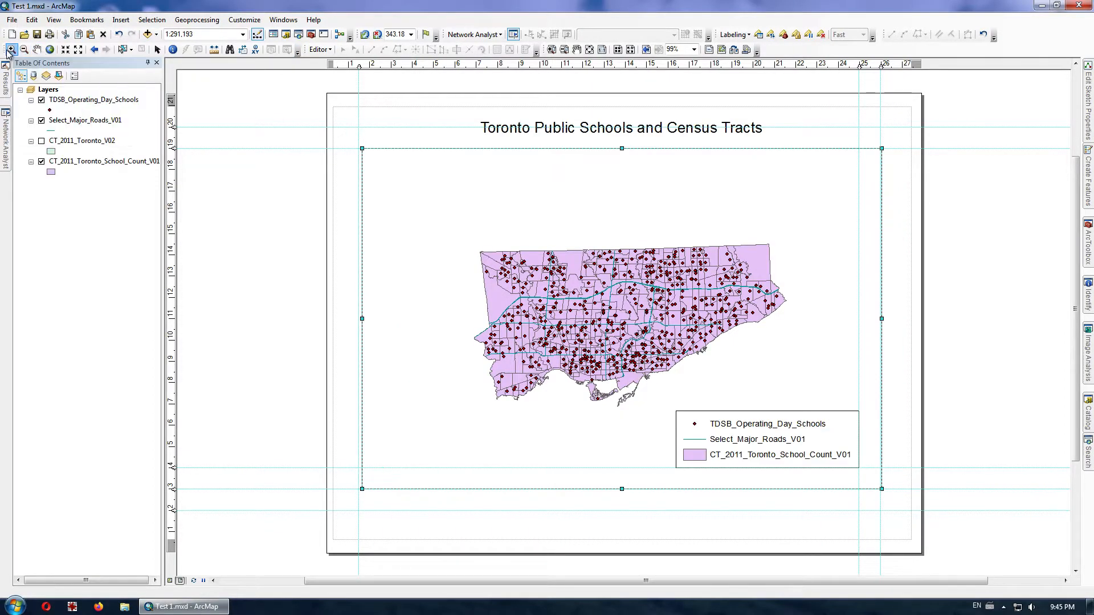
- Enlarge the map to about 1:182,634 so Toronto fills the data frame, and shift it slightly up and left from the legend
left_click(10, 50)
left_click_drag(464, 241, 790, 404)
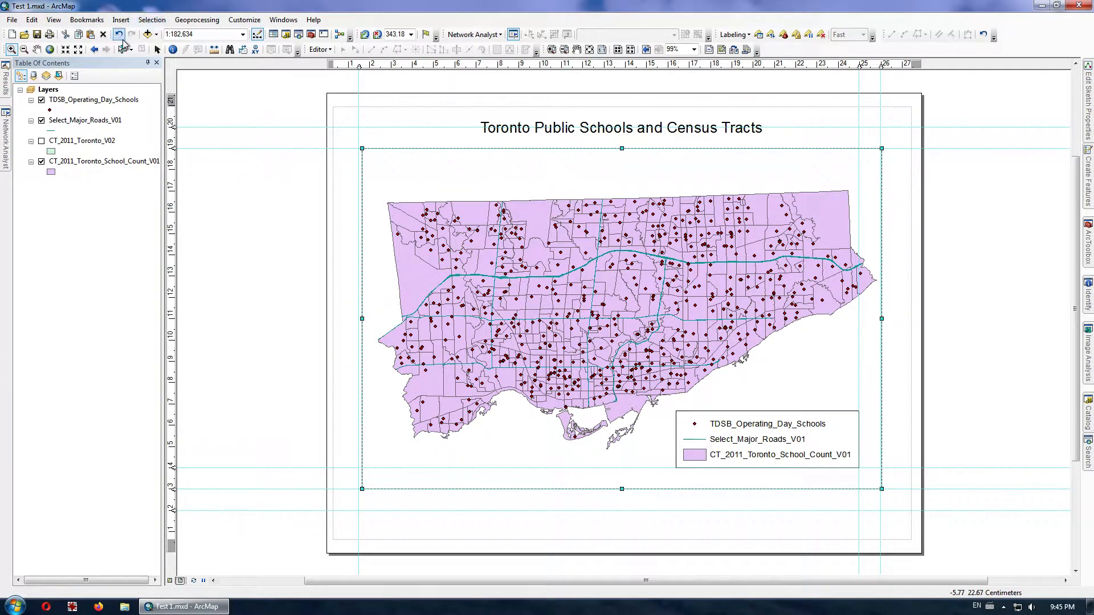
left_click(36, 49)
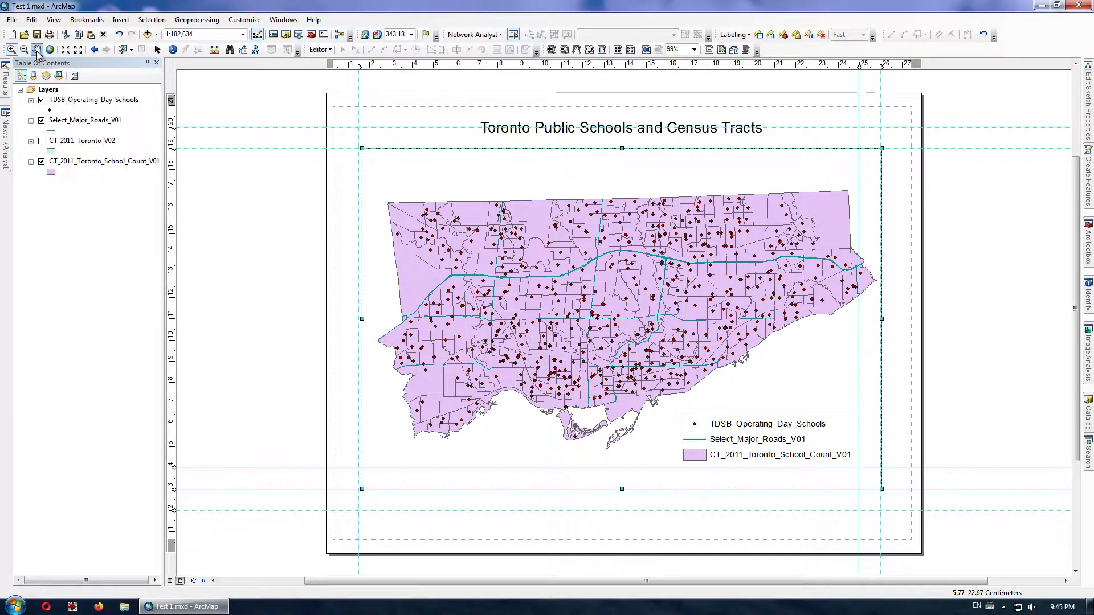
left_click_drag(500, 281, 494, 273)
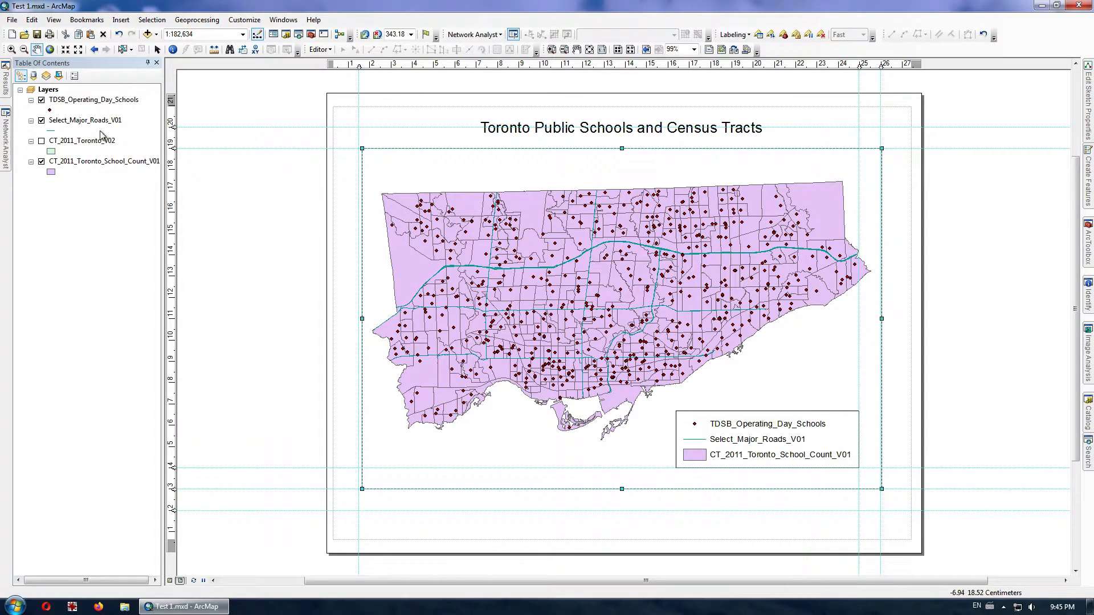
left_click(156, 50)
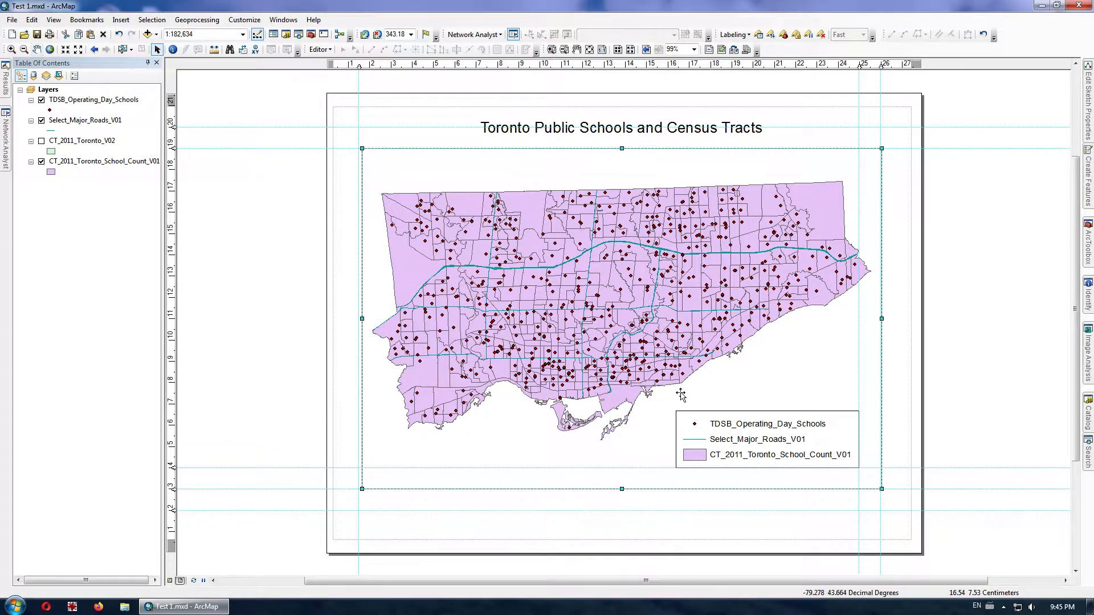
- Label the TDSB_Operating_Day_Schools layer's symbol "School" in its symbology properties and apply it to the legend
left_click(734, 431)
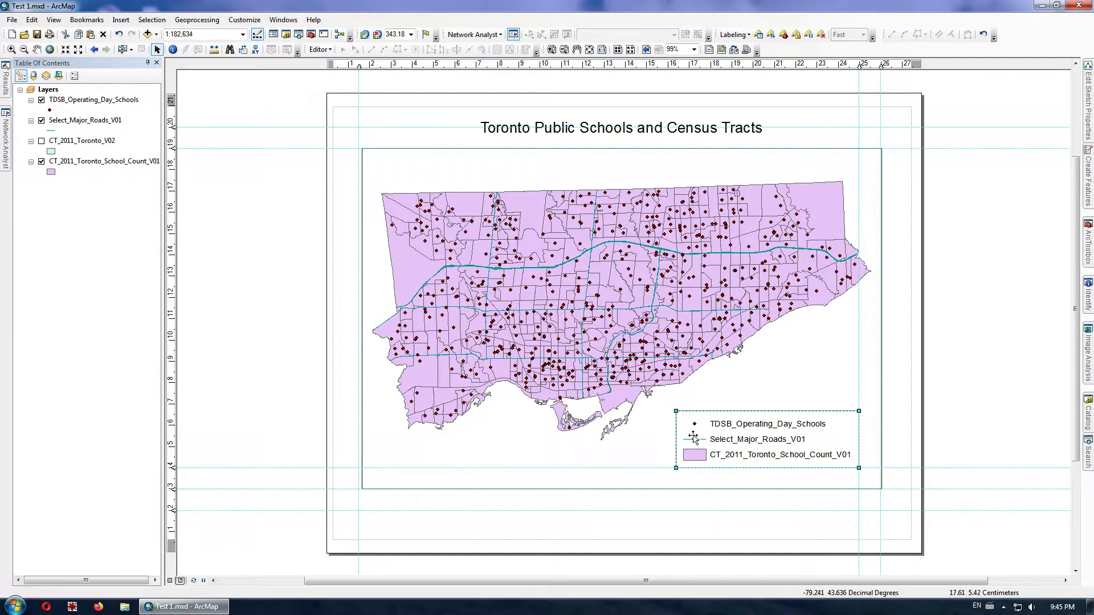
right_click(76, 101)
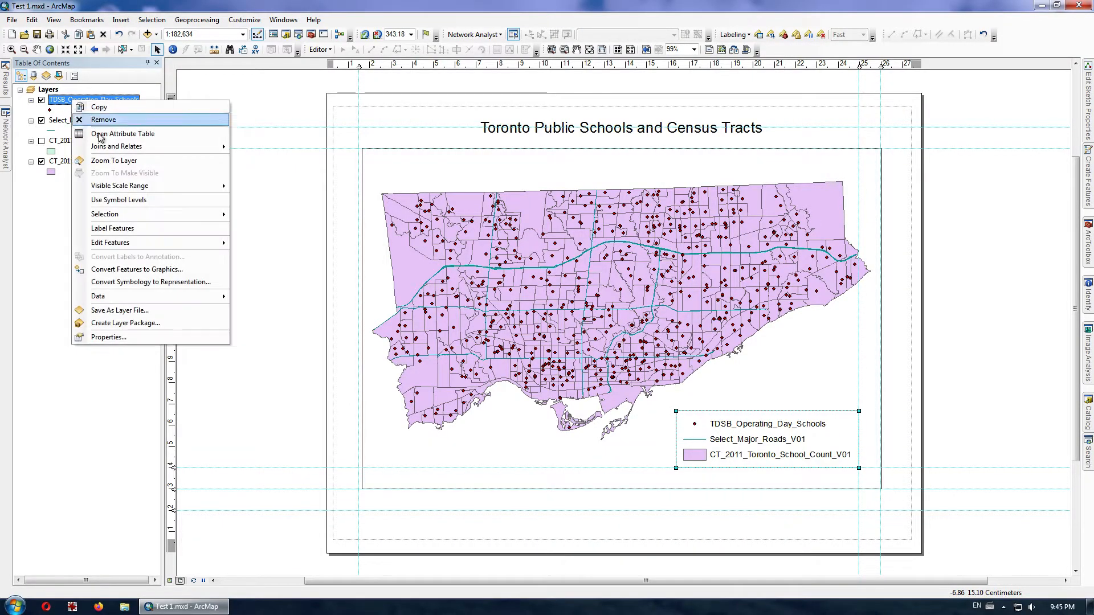
left_click(135, 337)
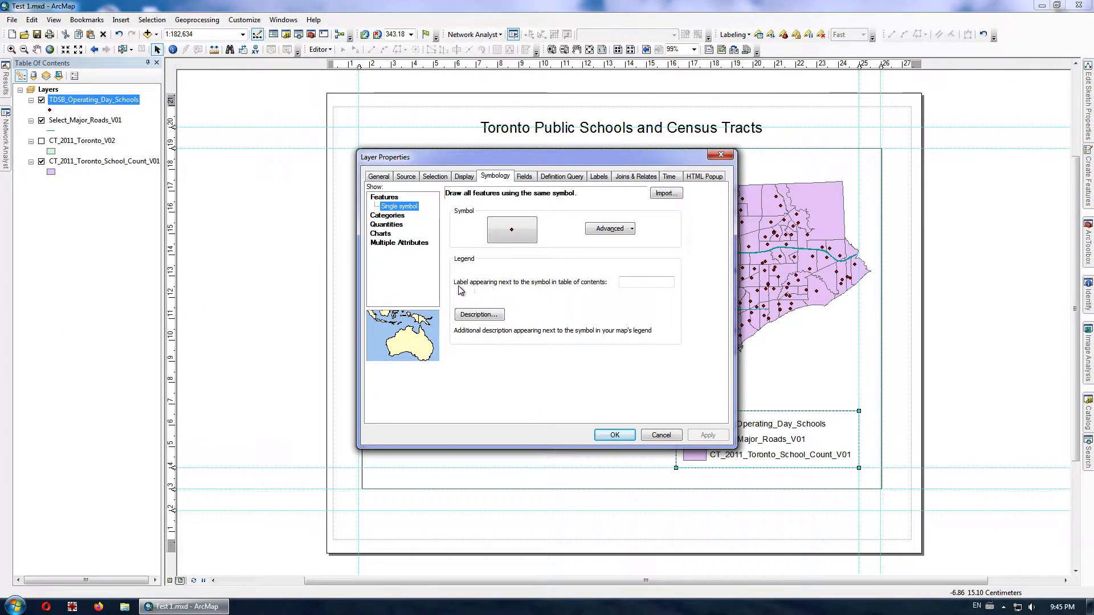
left_click(650, 282)
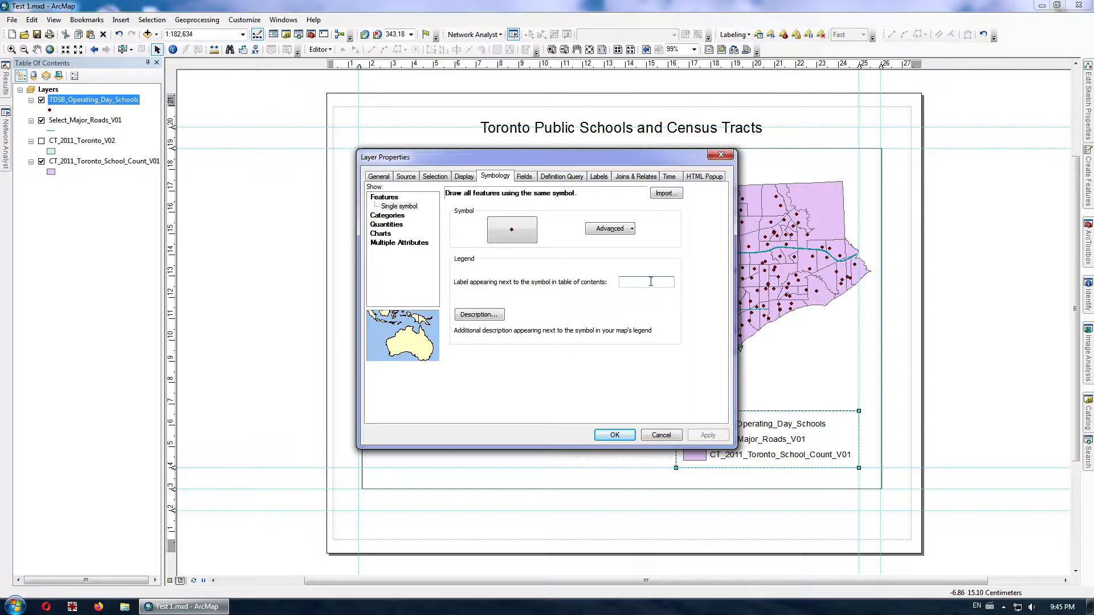
type("School")
left_click_drag(608, 157, 331, 193)
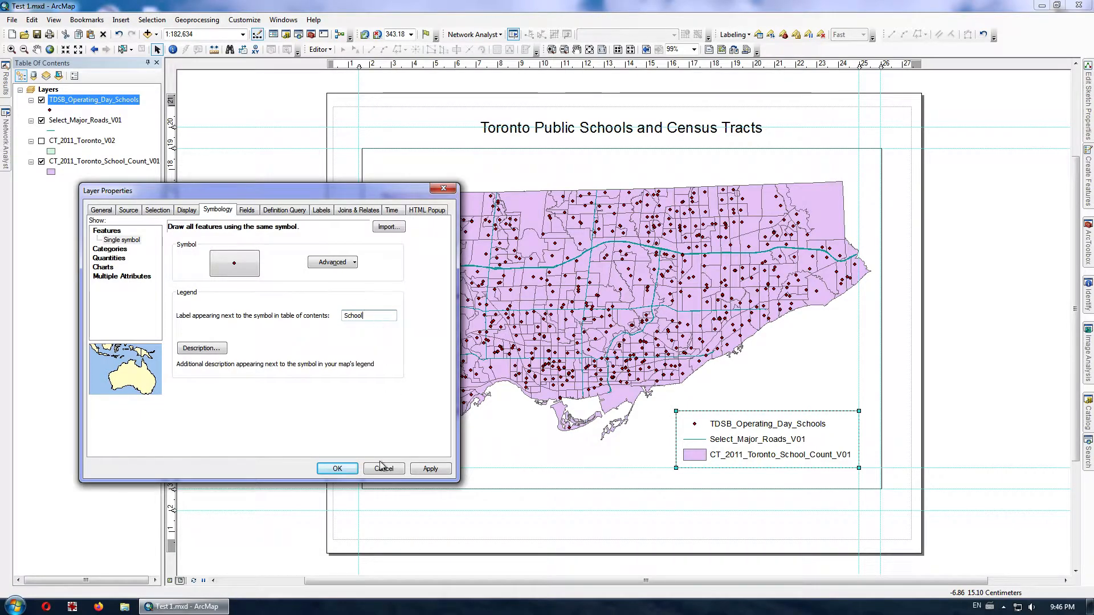
type("s")
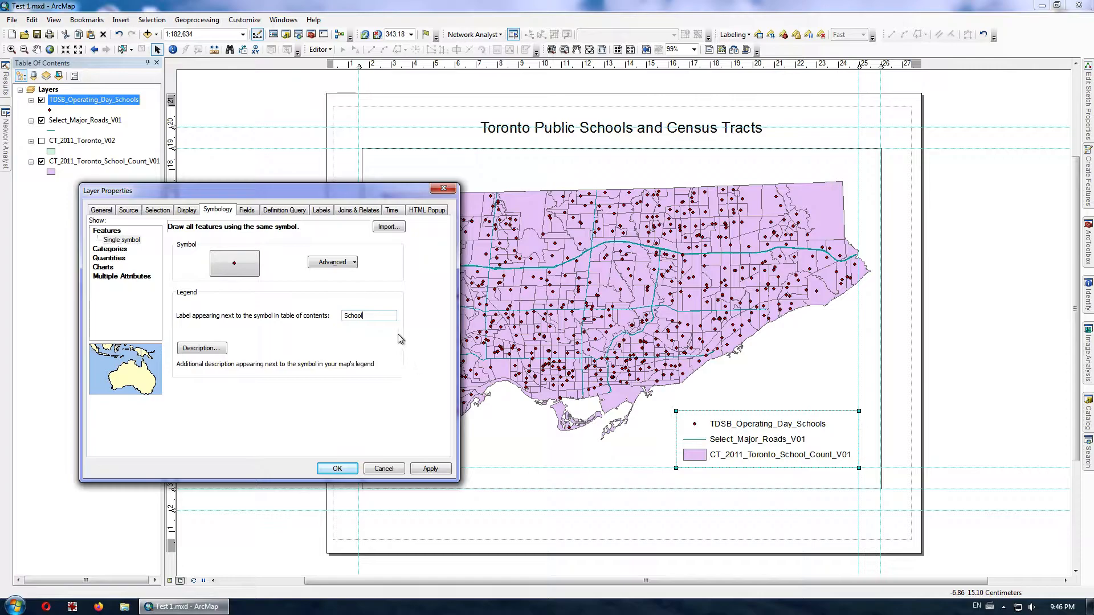
left_click(439, 472)
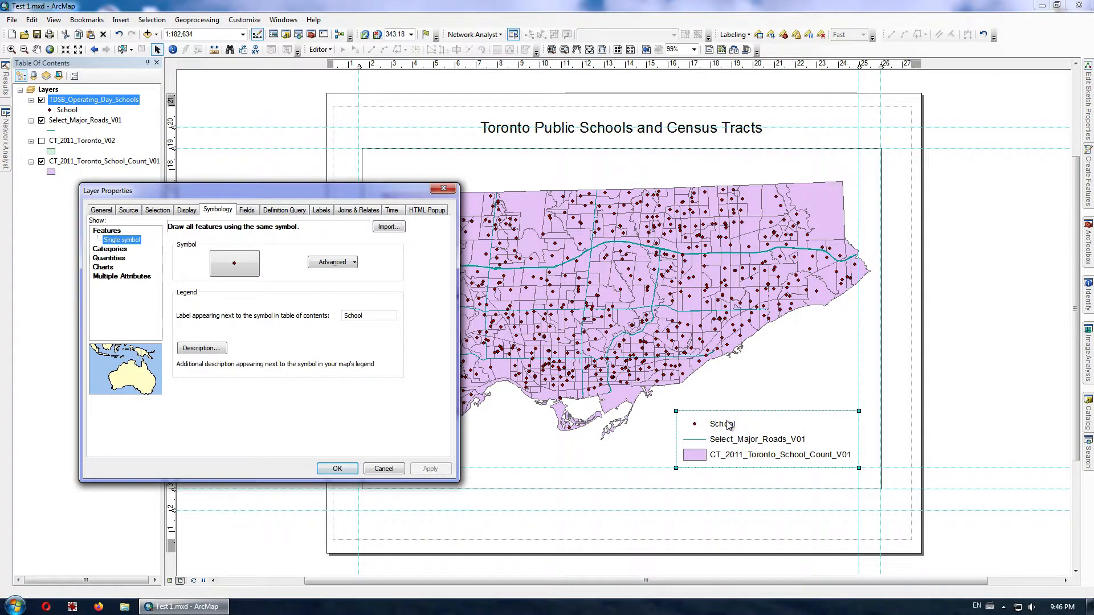
left_click(344, 468)
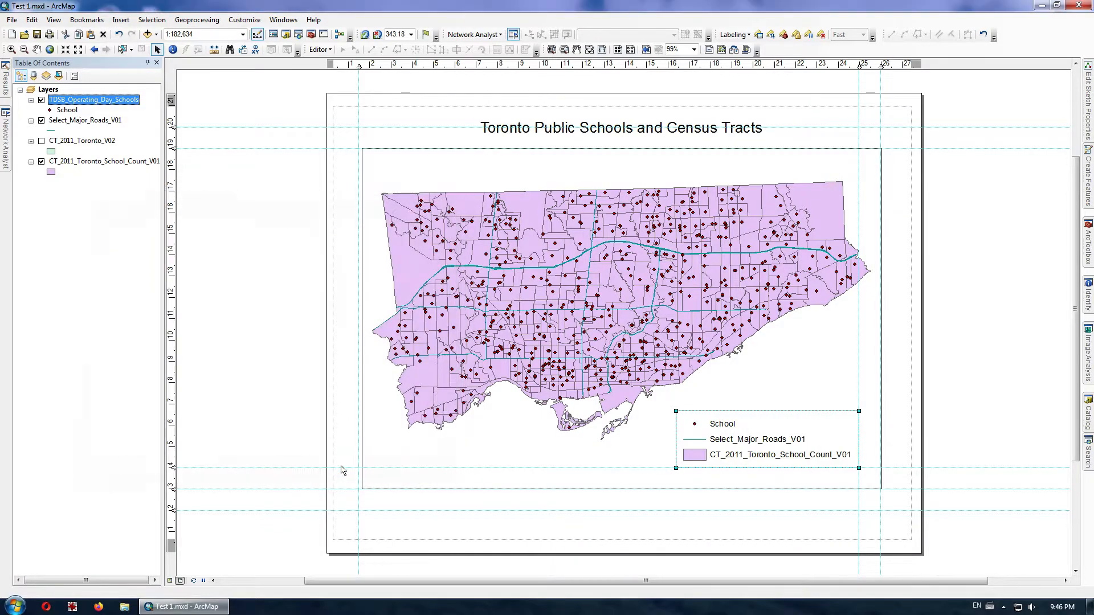
- Label the Select_Major_Roads_V01 layer's symbol "Major Road" in its symbology properties and apply it to the legend
right_click(84, 124)
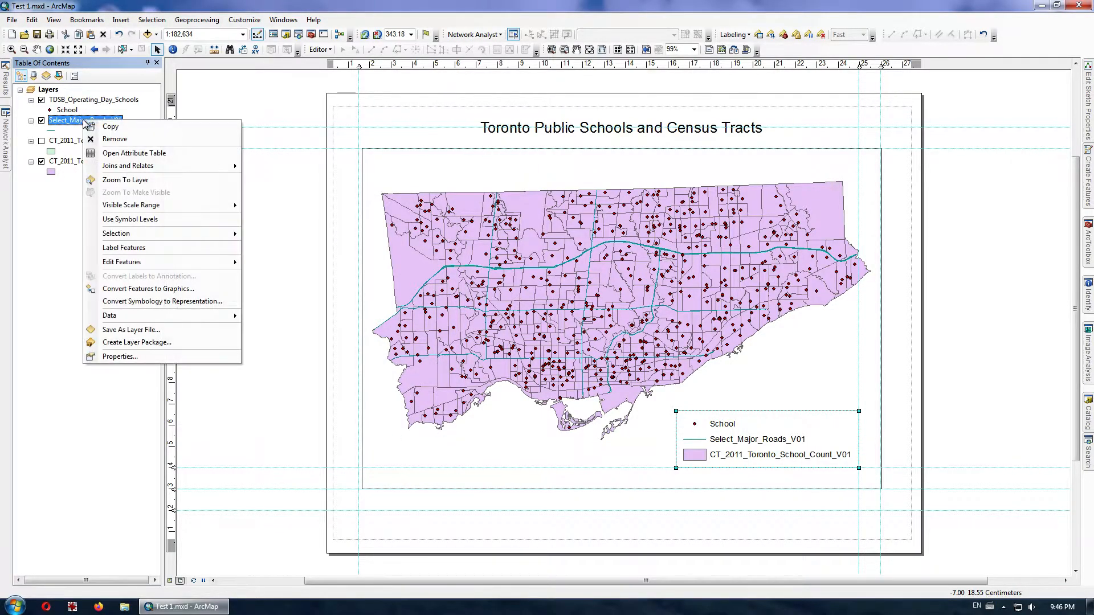
left_click(119, 360)
left_click(639, 282)
type("Major Road")
left_click(708, 435)
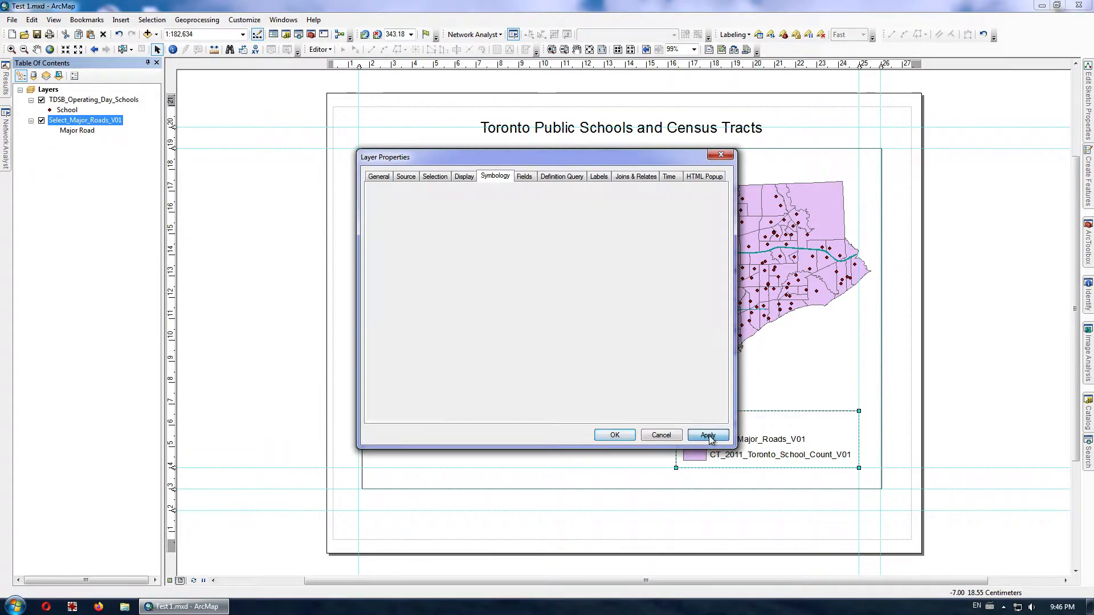
left_click(621, 436)
- Label the CT_2011_Toronto_School_Count_V01 layer's symbol "Census Tract" and move the legend back to the guide intersection at 25 cm and 4 cm
right_click(98, 162)
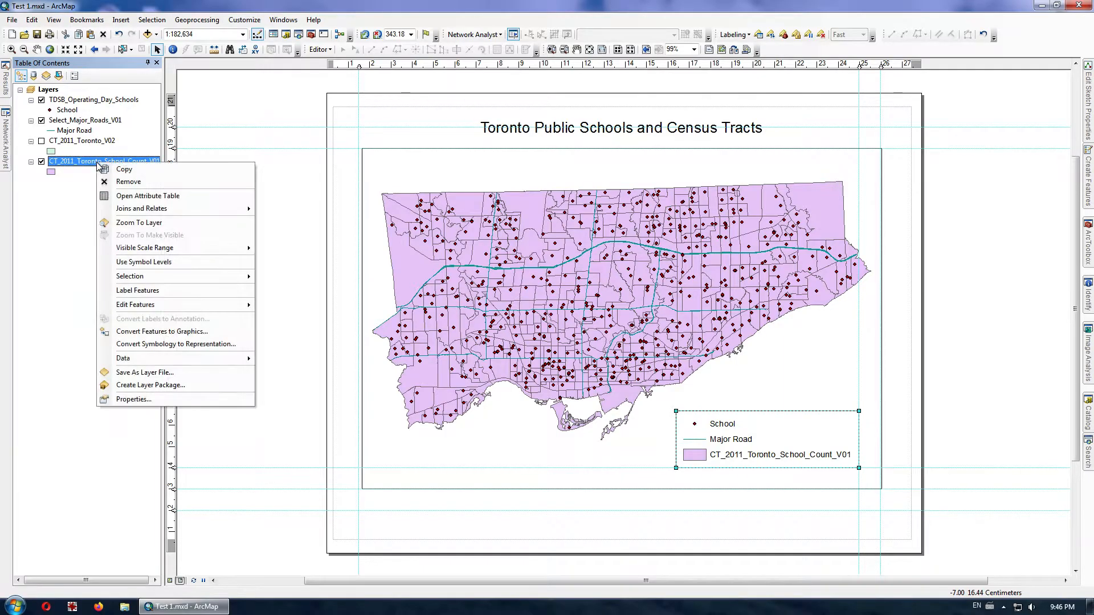
left_click(134, 399)
left_click(640, 282)
type("Census Tract")
left_click(707, 436)
left_click(615, 435)
left_click_drag(731, 444, 824, 443)
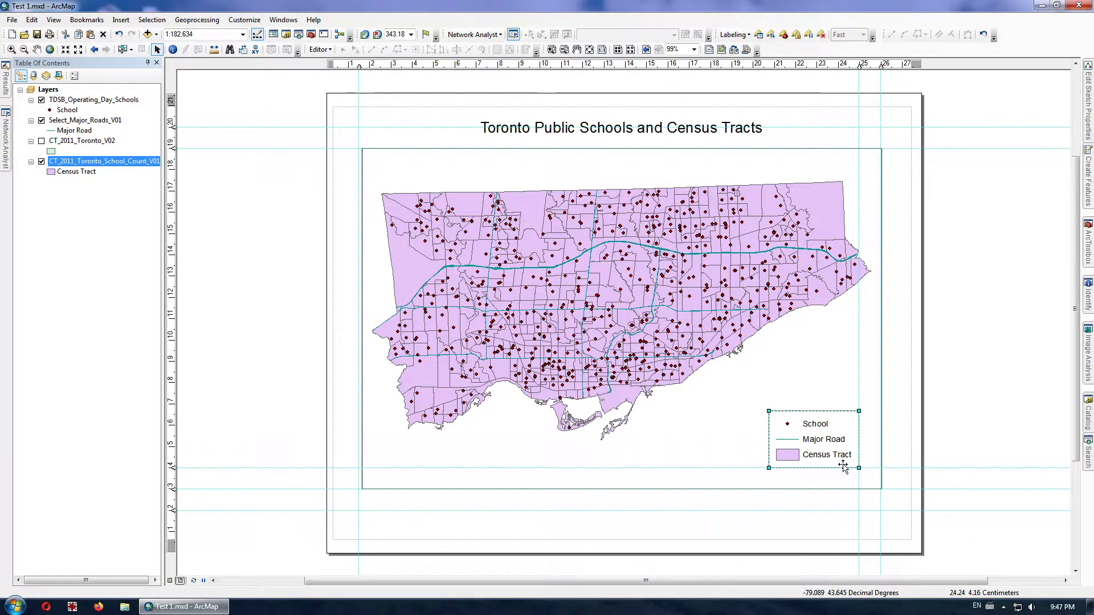
- Insert the ESRI North 57 north arrow and place it below the map's southwest corner, resting on the 4 cm horizontal guide
left_click(120, 21)
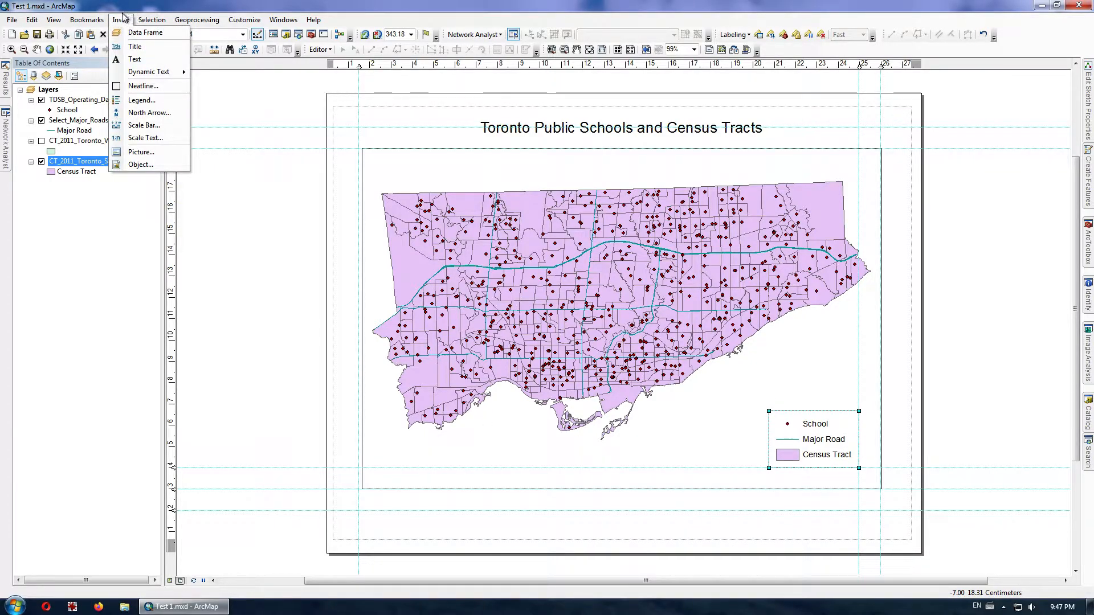
left_click(134, 113)
left_click_drag(153, 19, 280, 30)
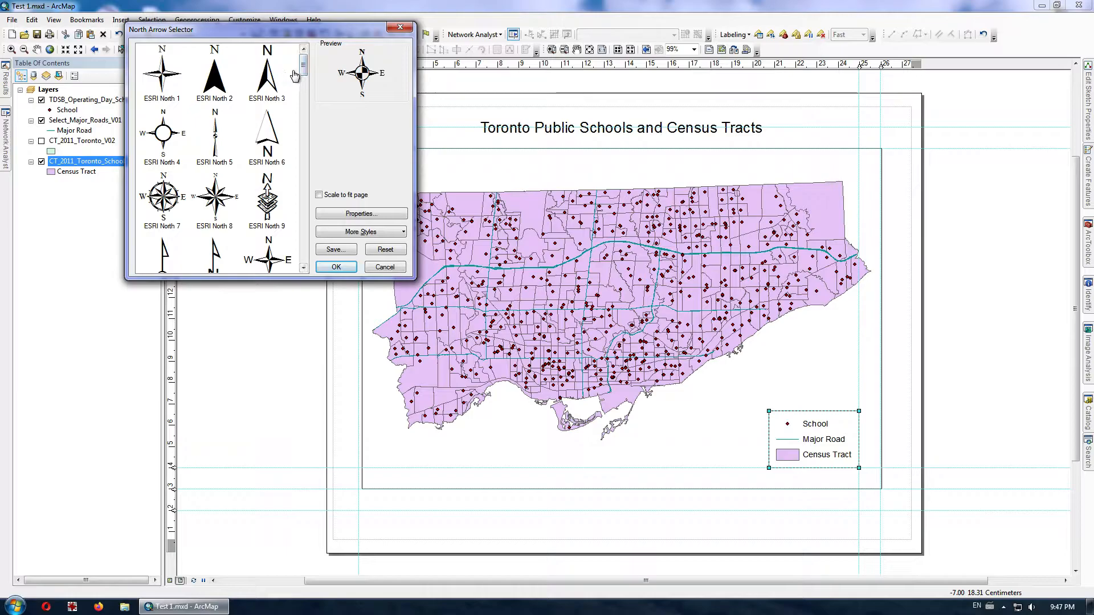
left_click_drag(303, 65, 304, 179)
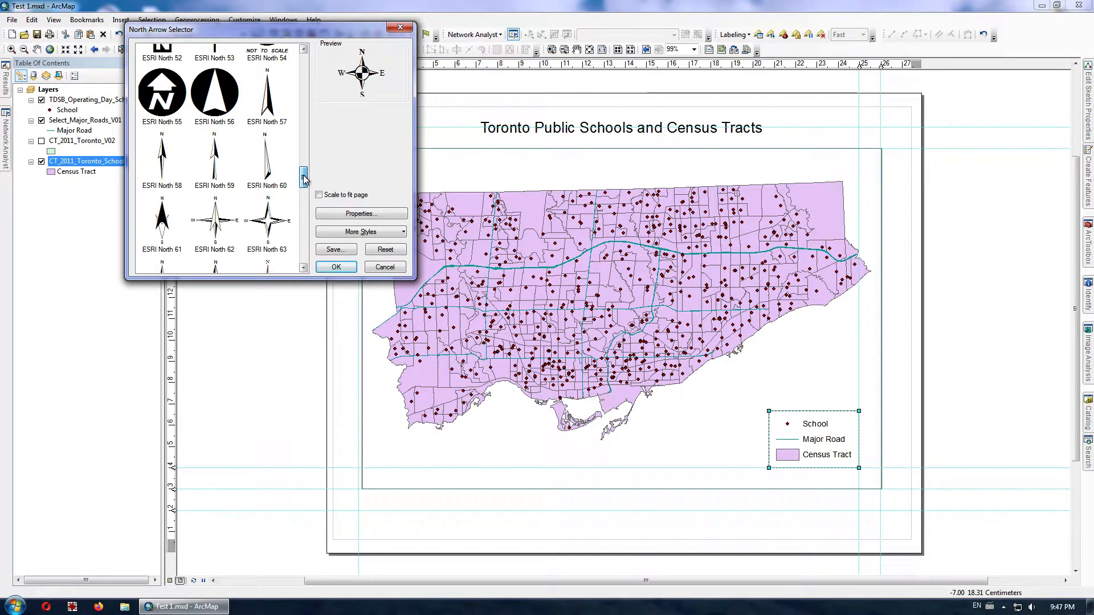
left_click(266, 94)
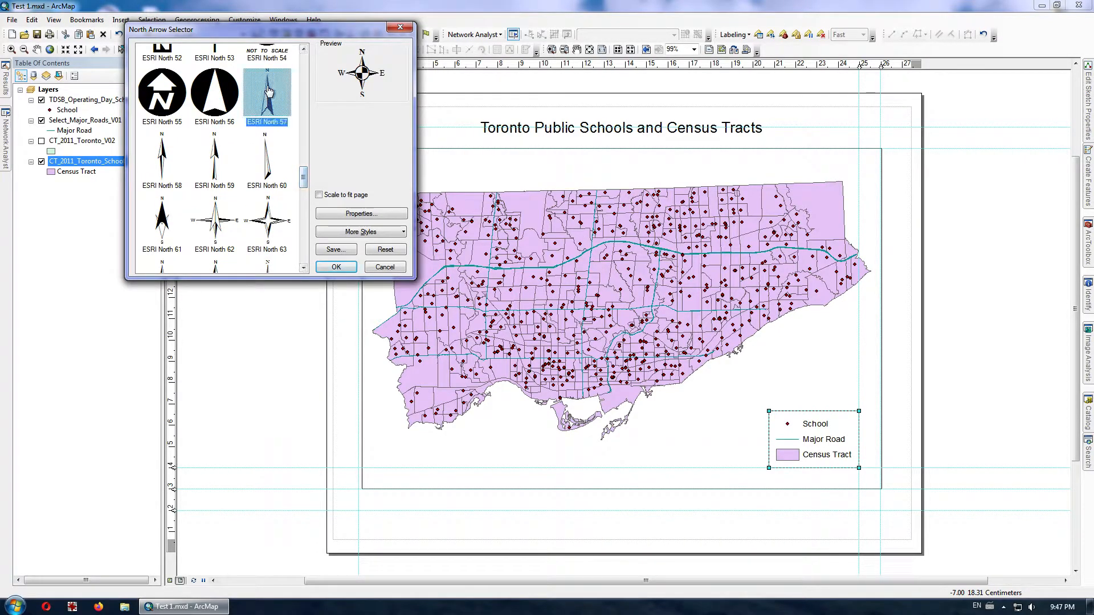
left_click(337, 268)
left_click_drag(520, 375, 406, 457)
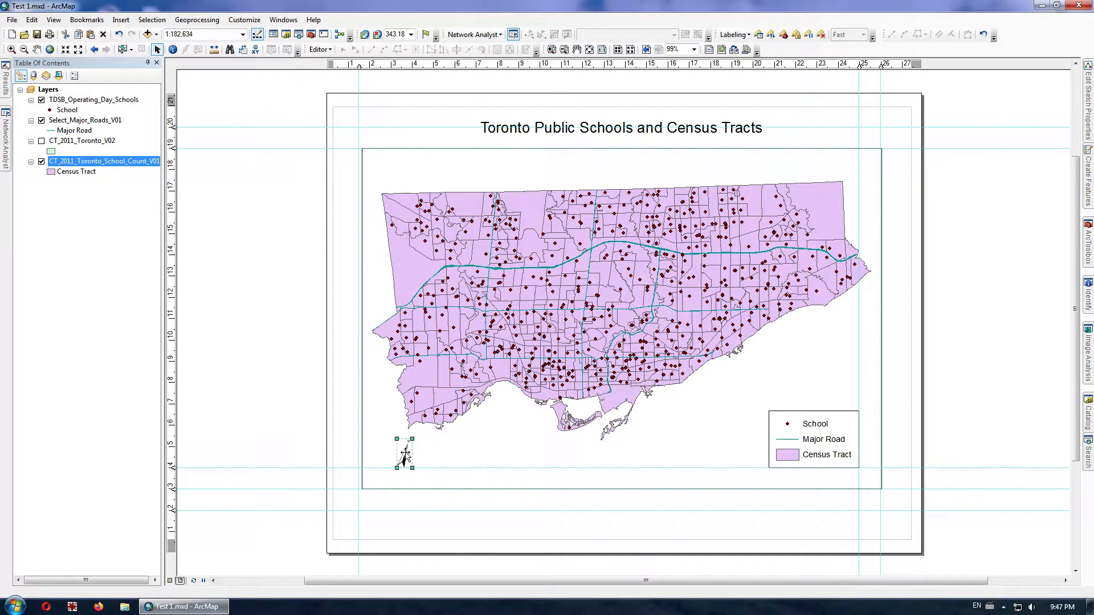
- Snap the data frame's left edge to its vertical guide and the north arrow's left edge to a new guide at about 2.5 cm
left_click(360, 319)
left_click_drag(360, 319, 357, 319)
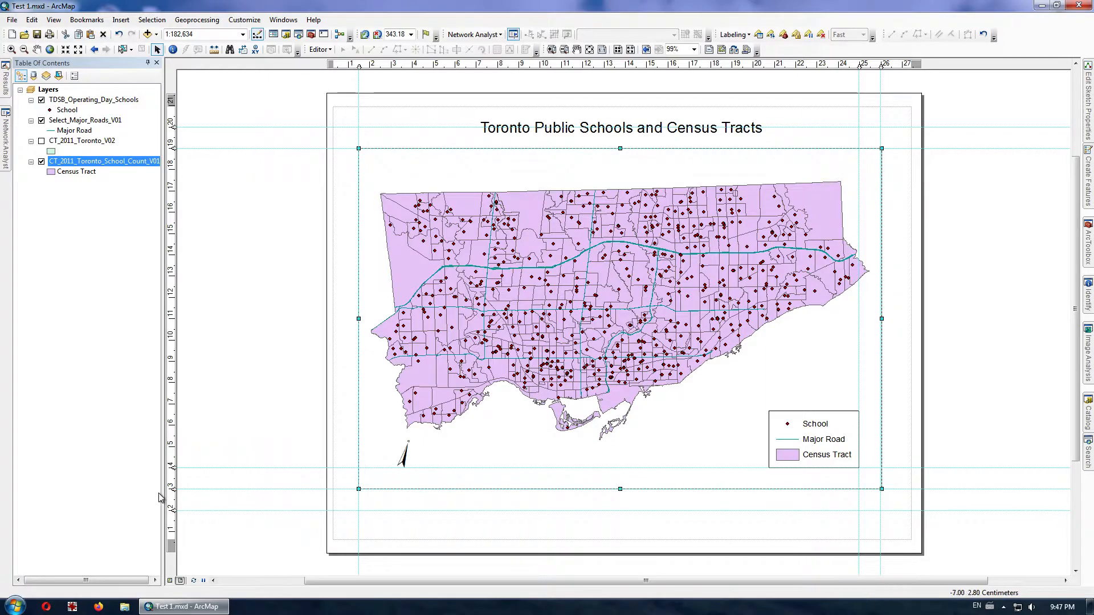
left_click(380, 67)
left_click(403, 459)
left_click_drag(403, 458, 386, 459)
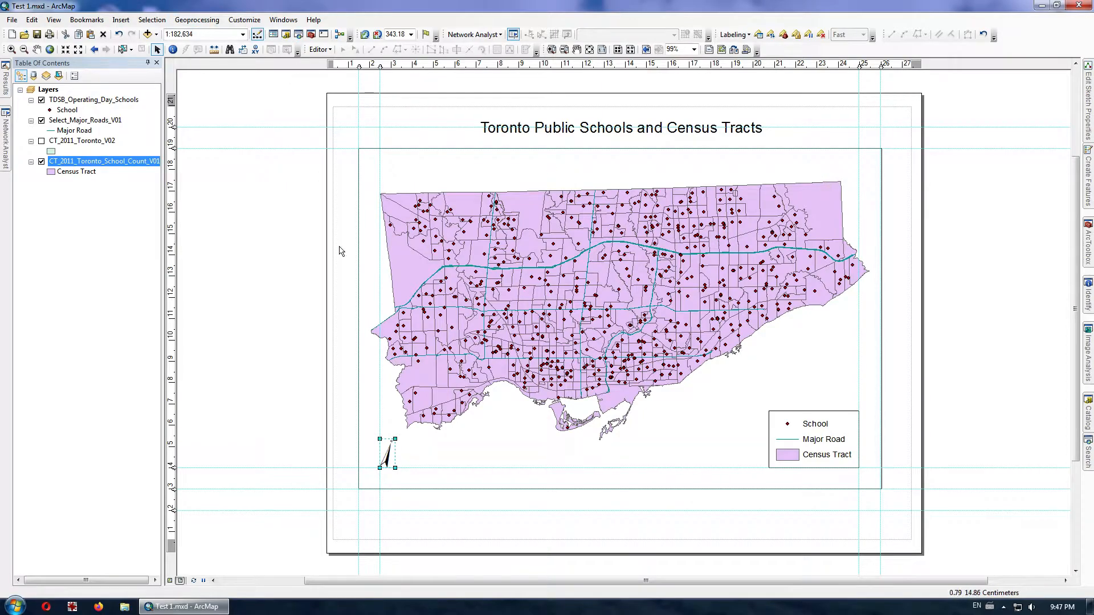
- Start a Scale Line 1 scale bar and set it to 1 division with 2 subdivisions
left_click(113, 20)
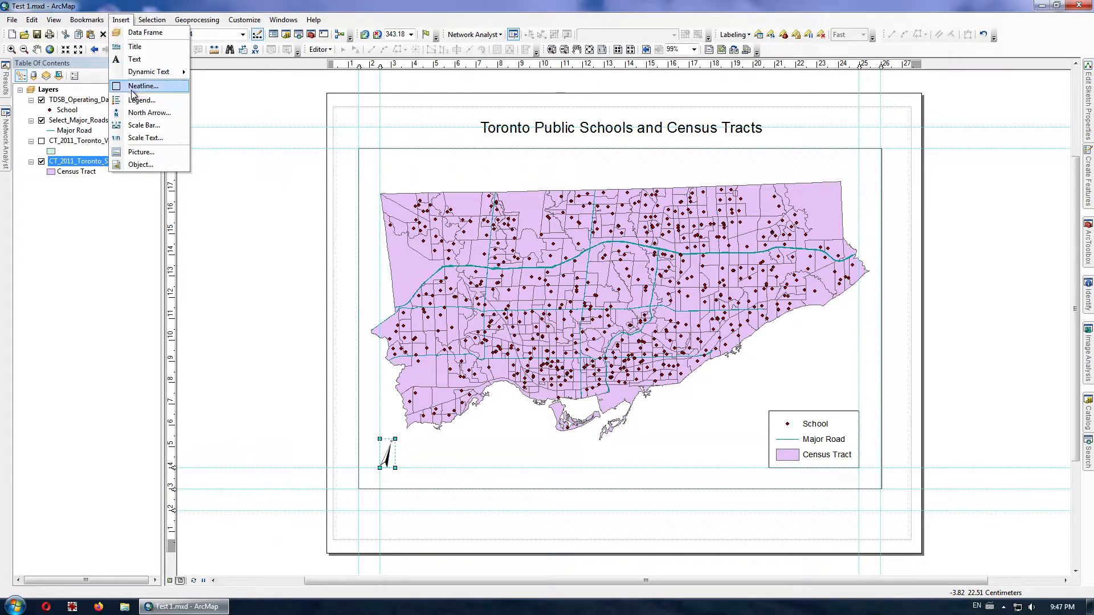
left_click(143, 126)
left_click(72, 46)
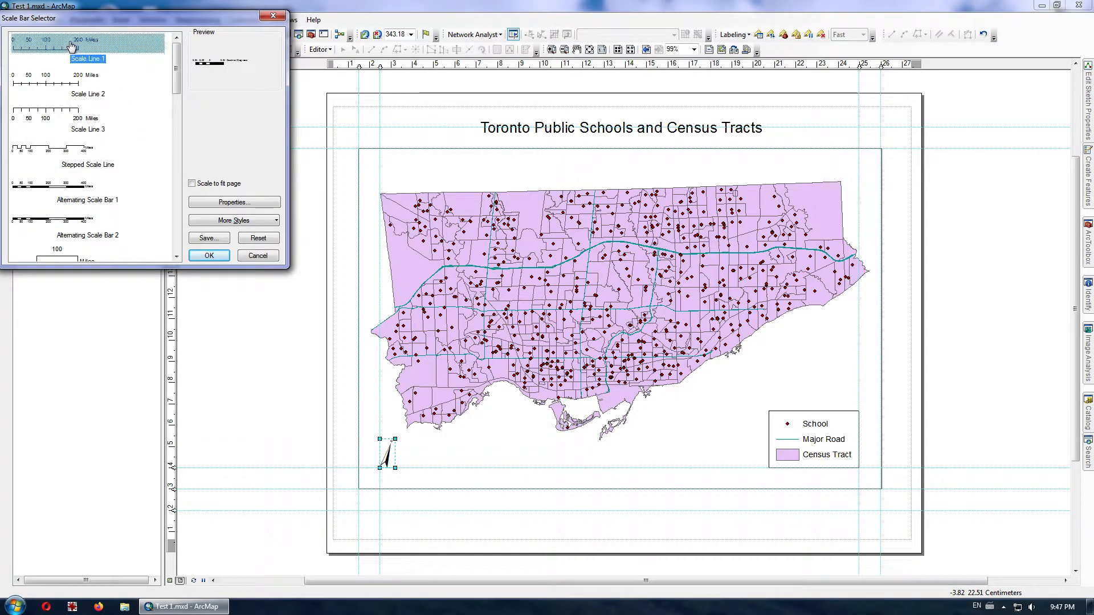
left_click(227, 203)
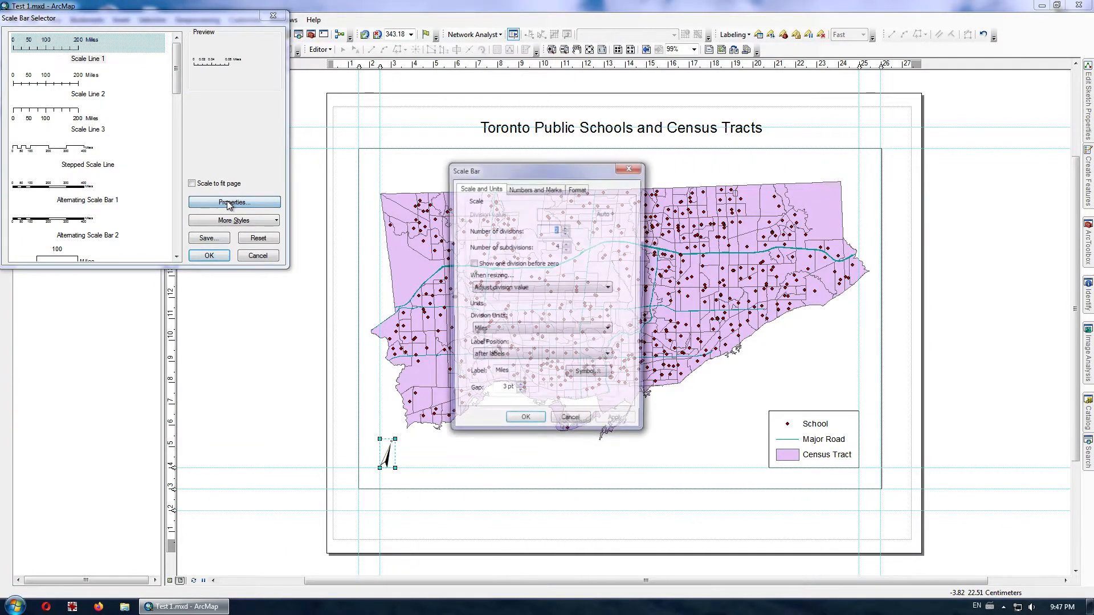
left_click(567, 250)
left_click(566, 233)
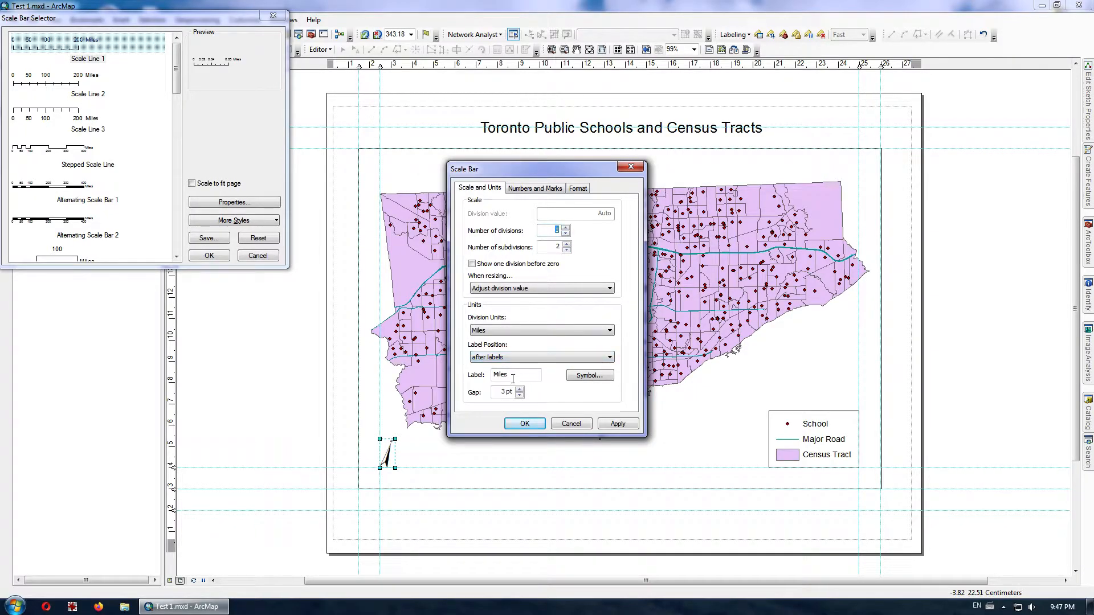
- Set the scale bar's division units to Kilometers with the label "km" and insert it into the layout
left_click_drag(510, 375, 478, 372)
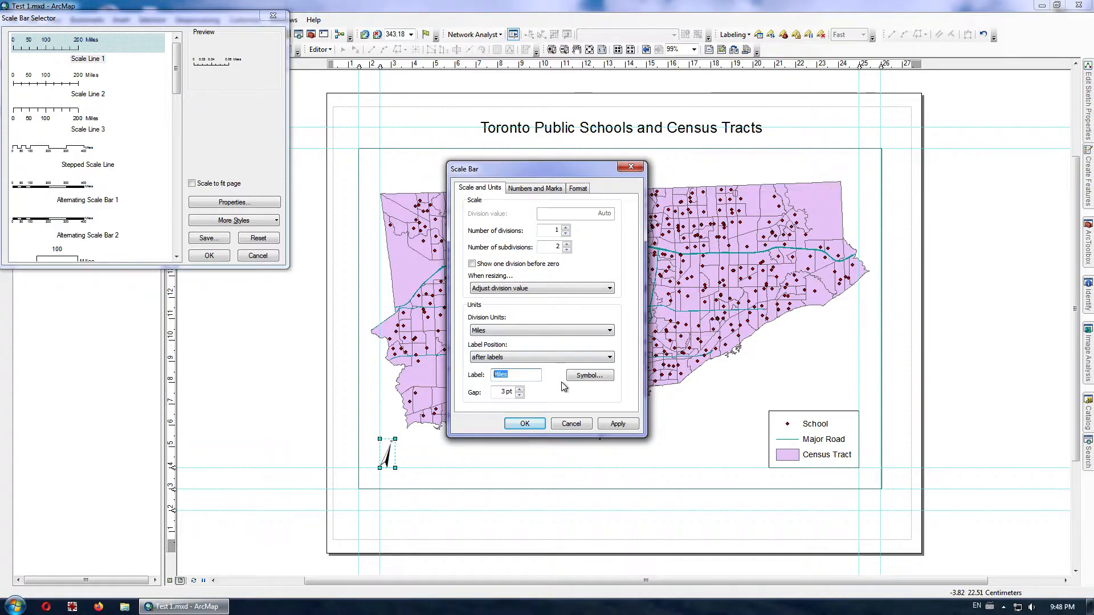
left_click(530, 332)
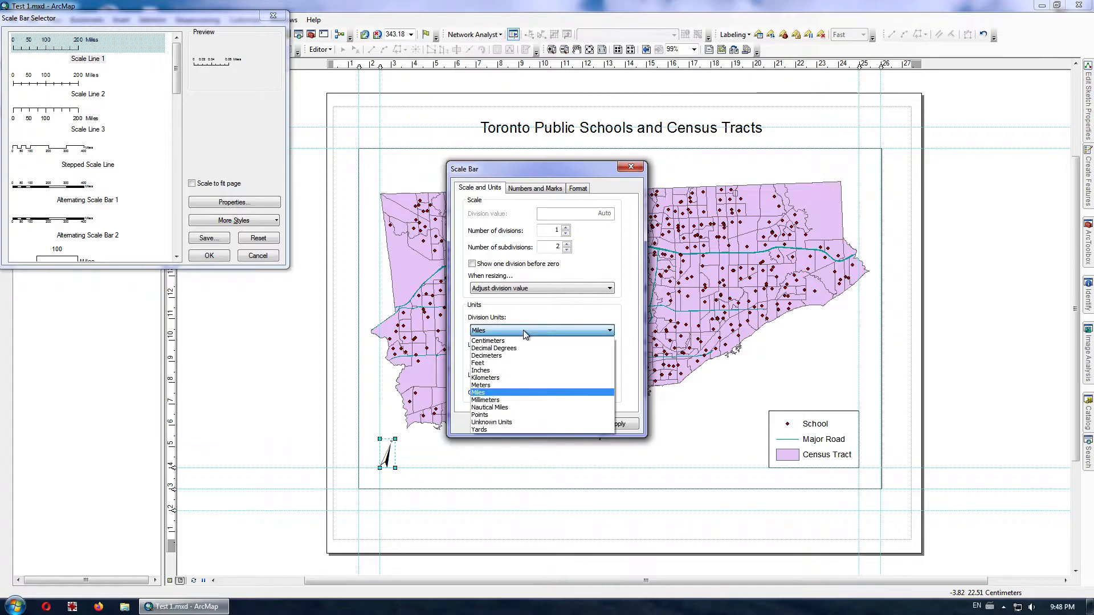
left_click(493, 379)
mouse_move(529, 375)
left_mouse_down()
mouse_move(484, 374)
mouse_move(515, 375)
left_mouse_up()
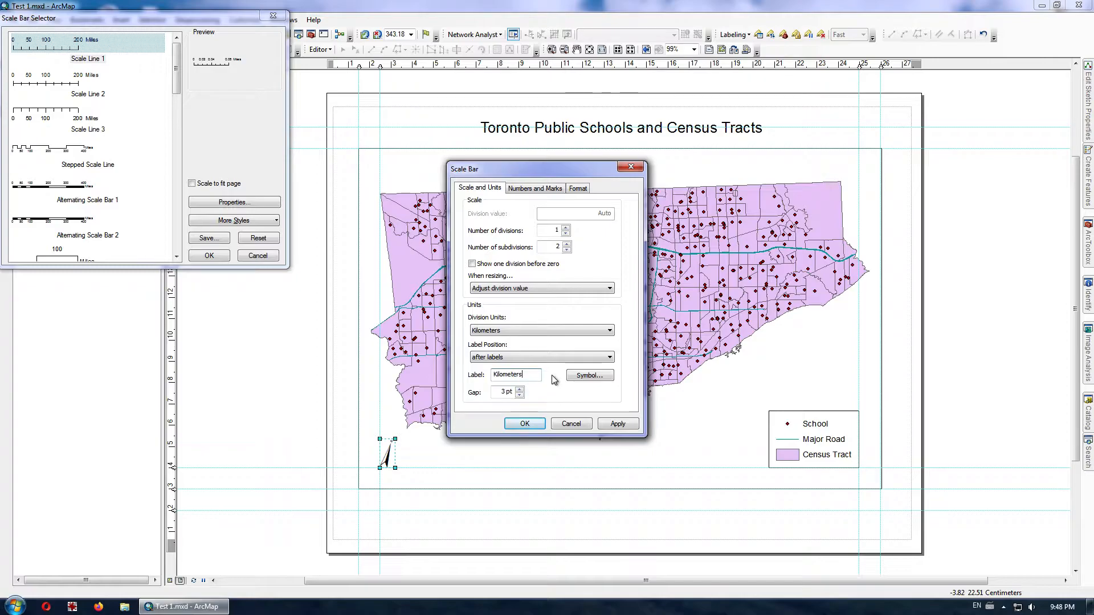
key("BackSpace")
key("BackSpace")
key("BackSpace")
key("BackSpace")
key("BackSpace")
key("BackSpace")
key("BackSpace")
key("BackSpace")
key("BackSpace")
key("BackSpace")
key("BackSpace")
key("BackSpace")
left_click(618, 424)
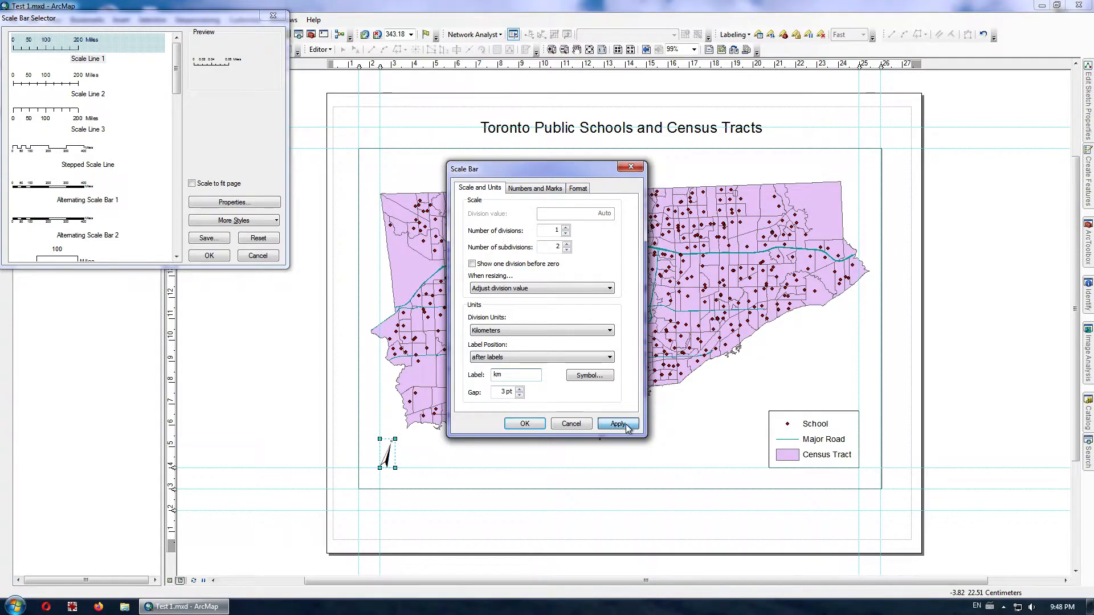
left_click(522, 425)
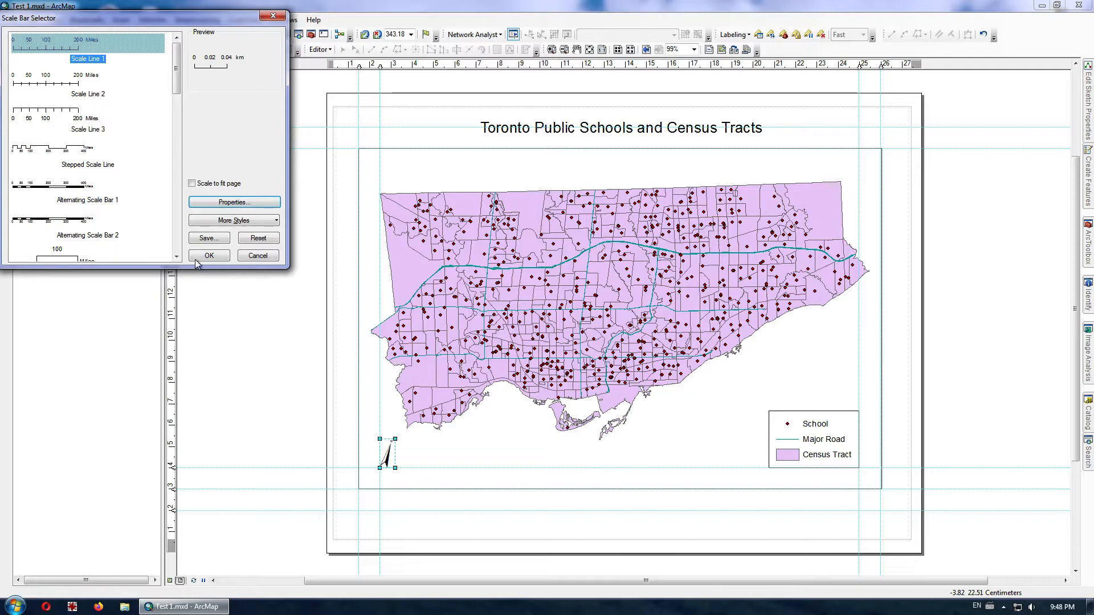
left_click(203, 257)
- Place the scale bar beside the north arrow on the 4 cm guide and resize it to span 10 km
left_click_drag(558, 333, 447, 460)
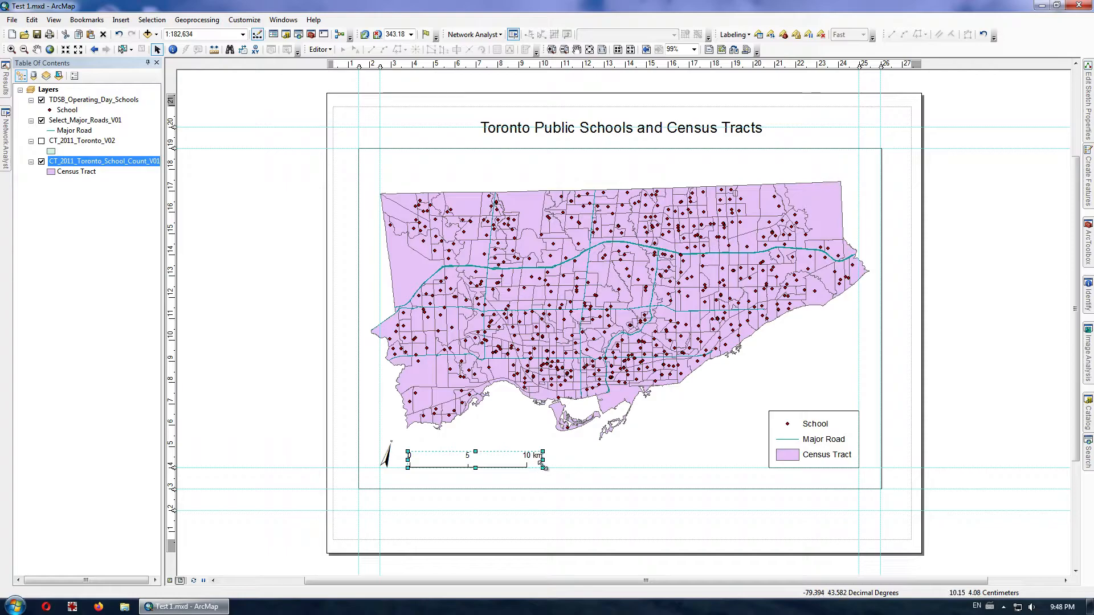
left_click_drag(543, 460, 620, 467)
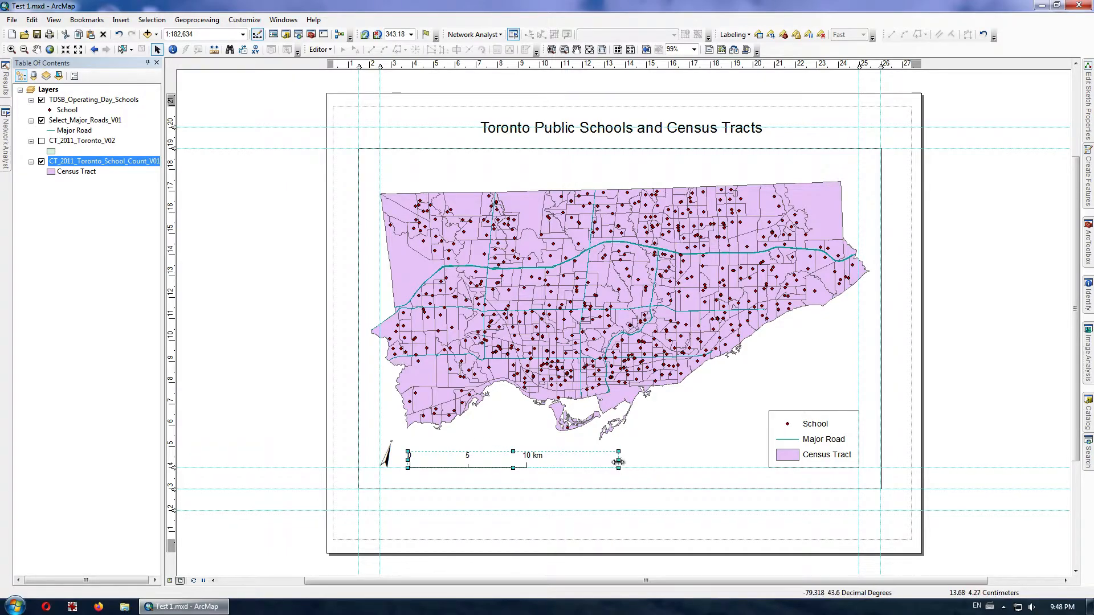
left_click_drag(580, 461, 503, 461)
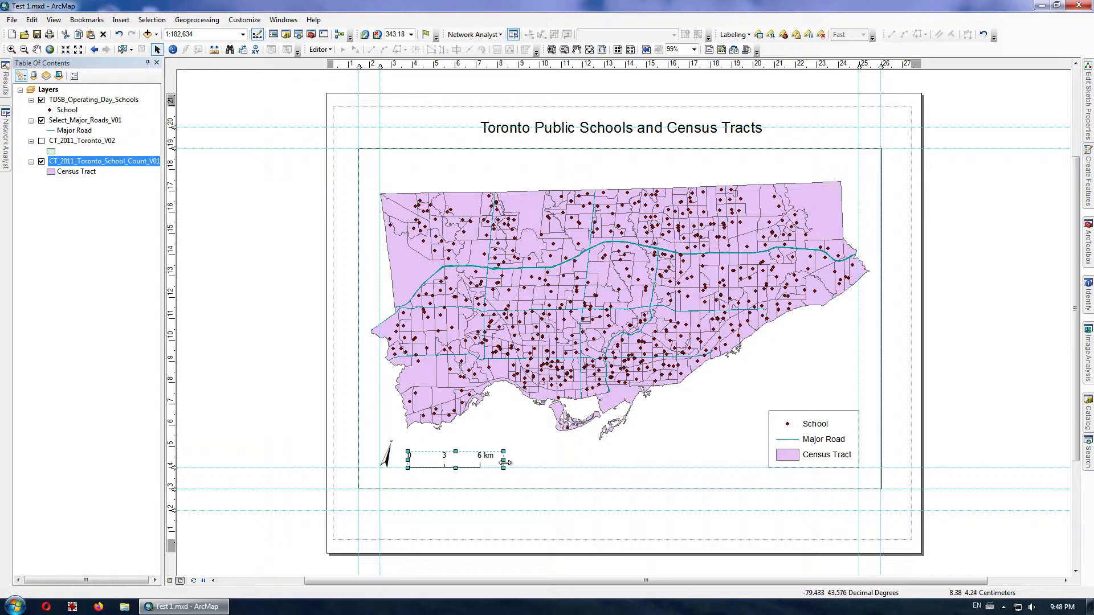
left_click_drag(505, 463, 506, 462)
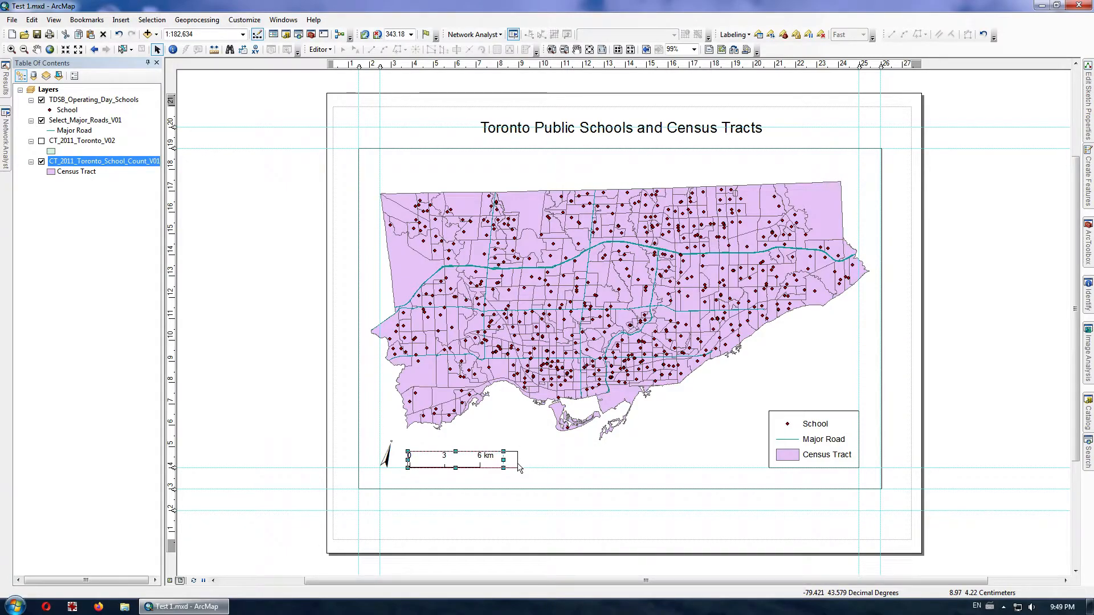
left_click_drag(519, 466, 555, 460)
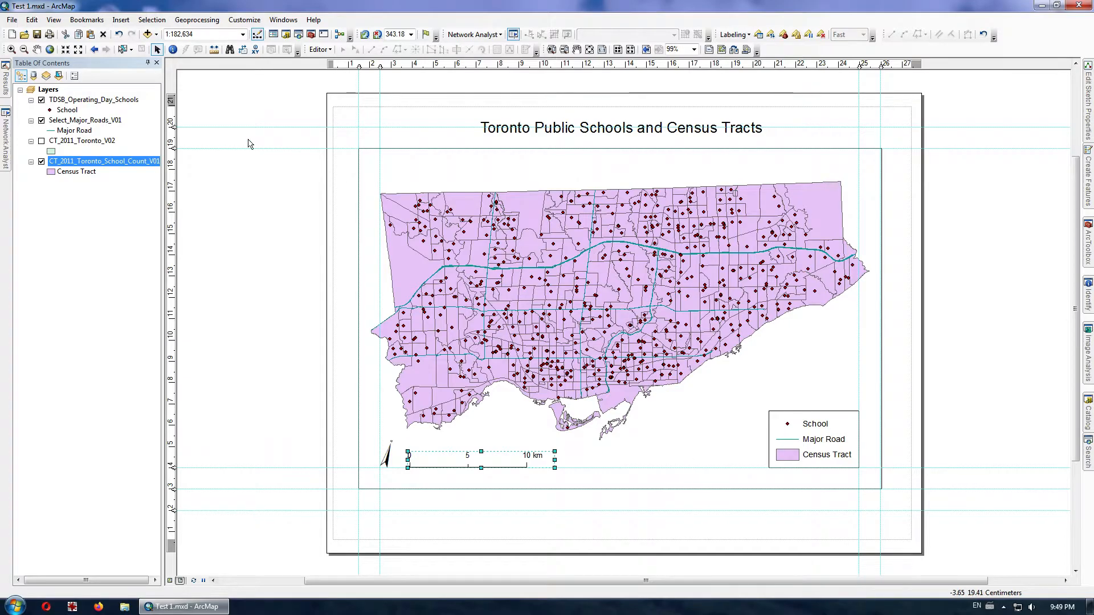
left_click(122, 21)
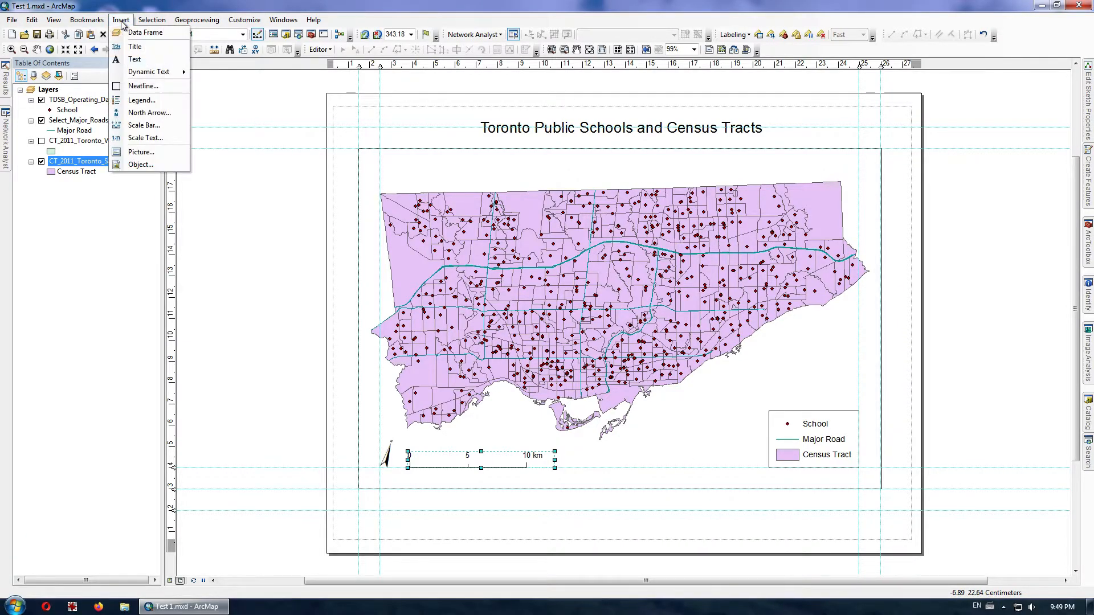
left_click(135, 59)
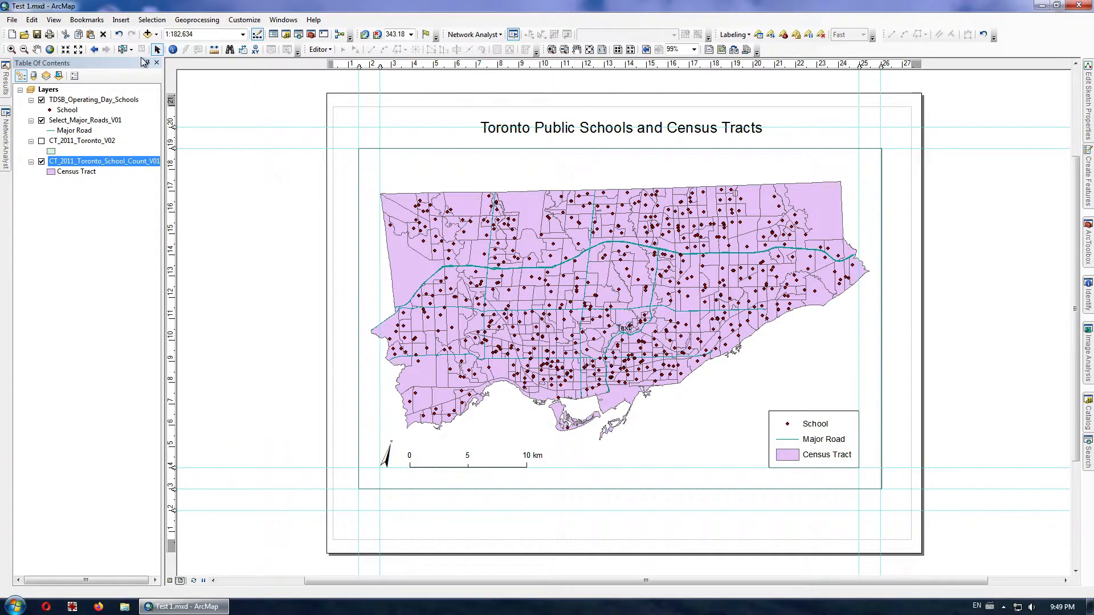
left_click(120, 21)
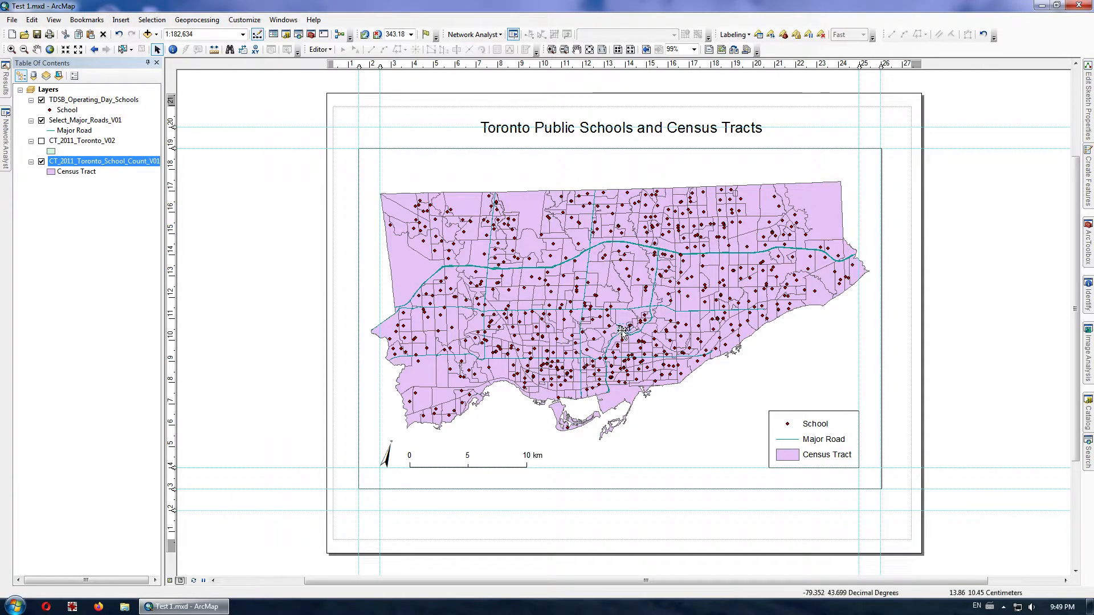
- Insert the current date as dynamic text and place it below the data frame, aligned with the frame's left edge and the 2 cm guide
left_click(120, 20)
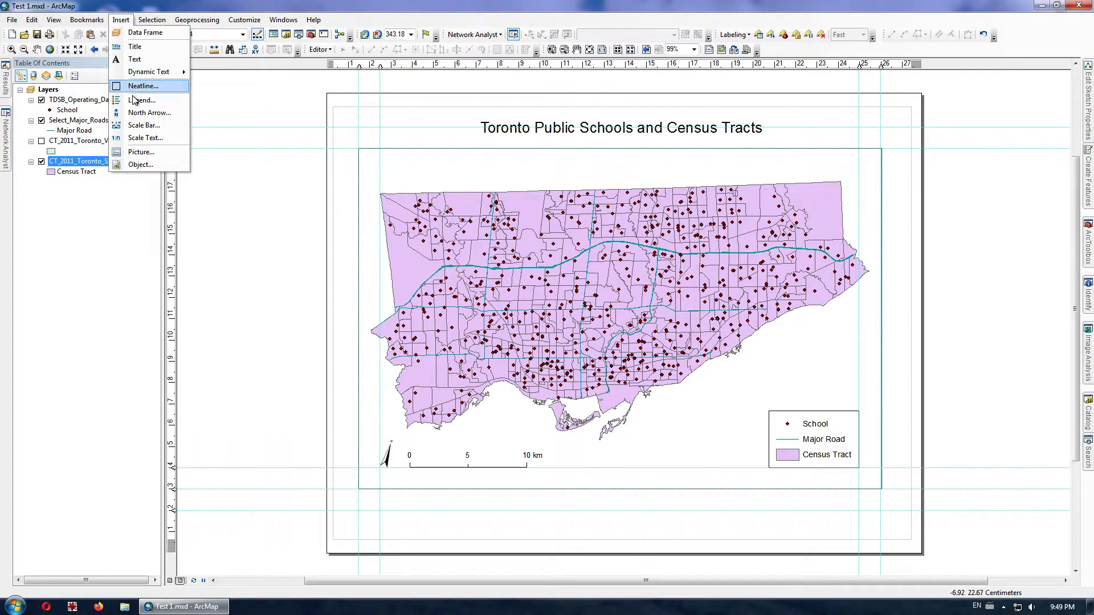
mouse_move(156, 74)
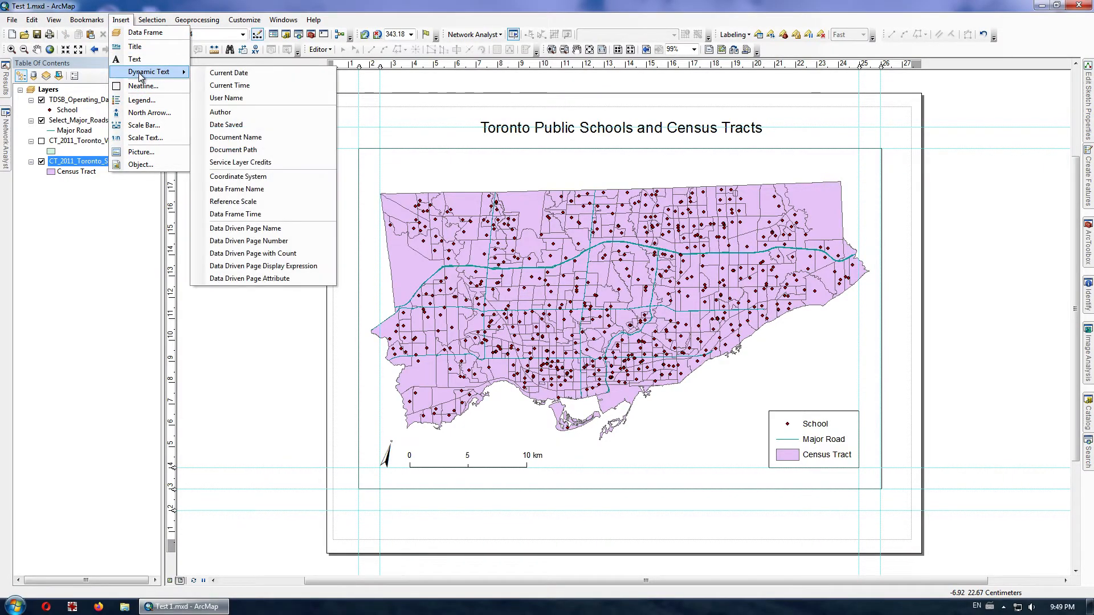
left_click(249, 73)
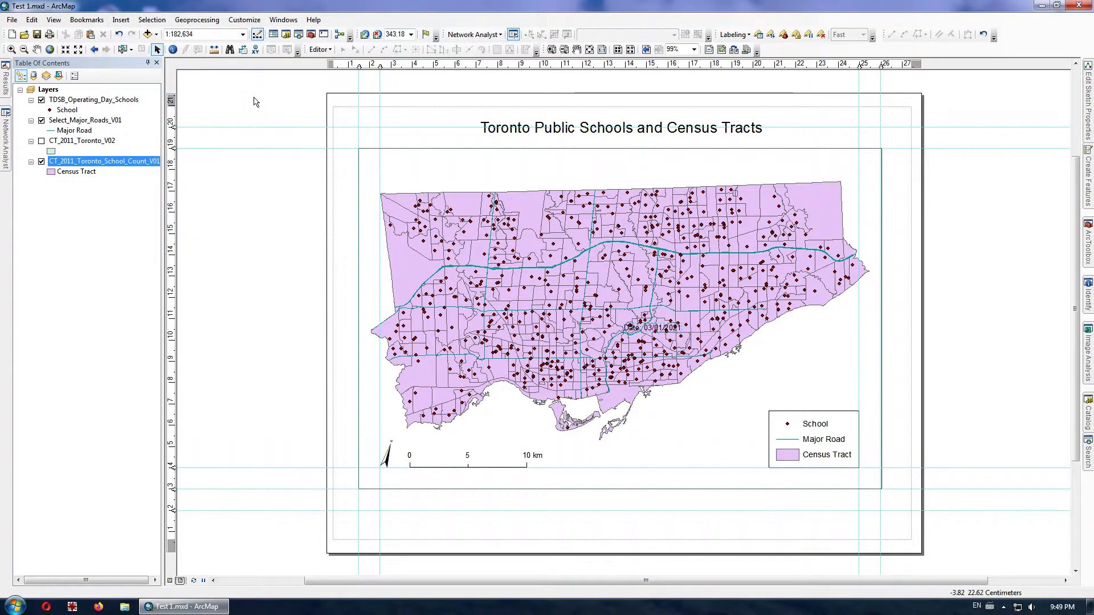
left_click_drag(644, 328, 376, 517)
- Change the dynamic date text's format attribute to "long" and apply it
double_click(404, 507)
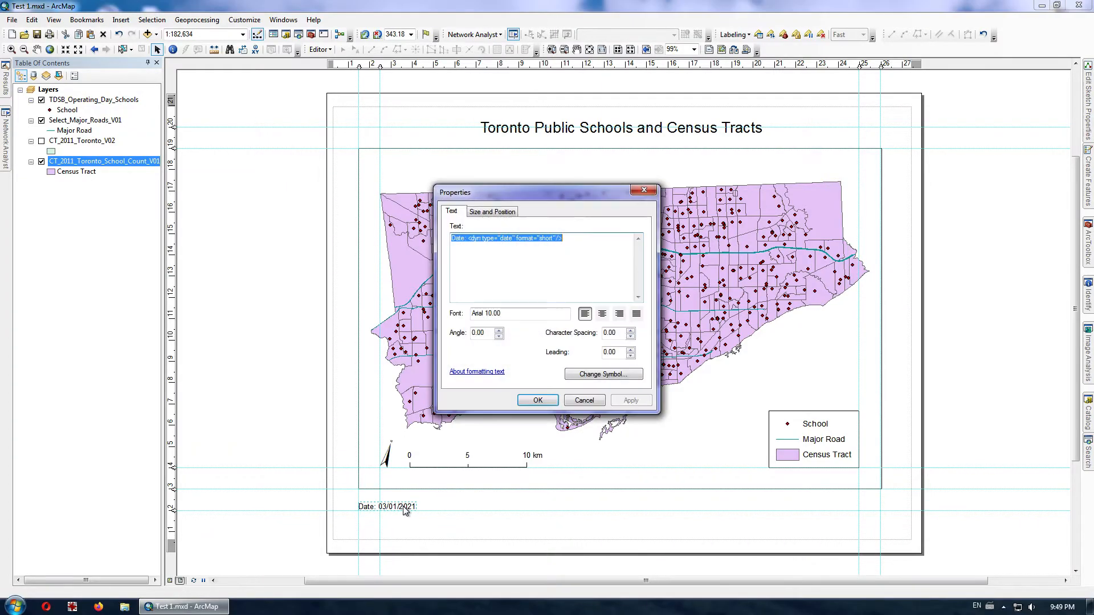
double_click(552, 237)
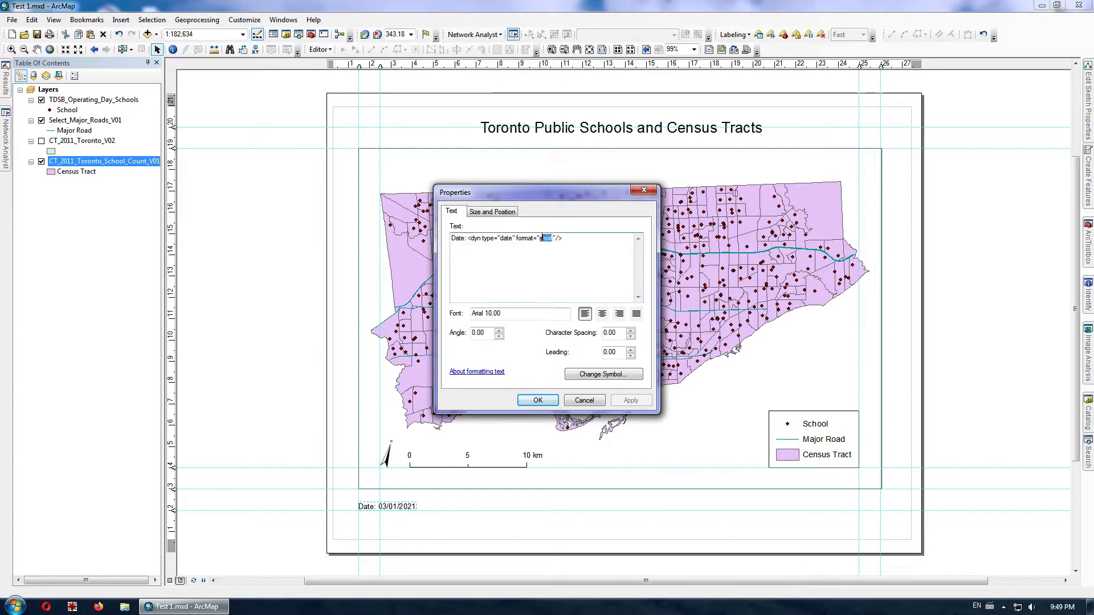
key("BackSpace")
type("long")
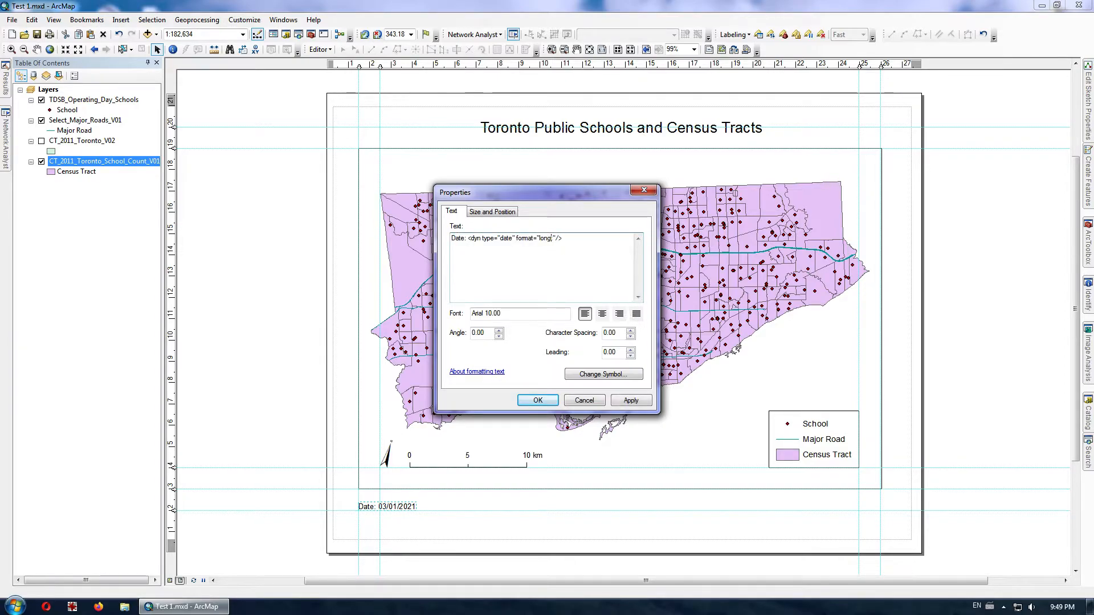
left_click(631, 400)
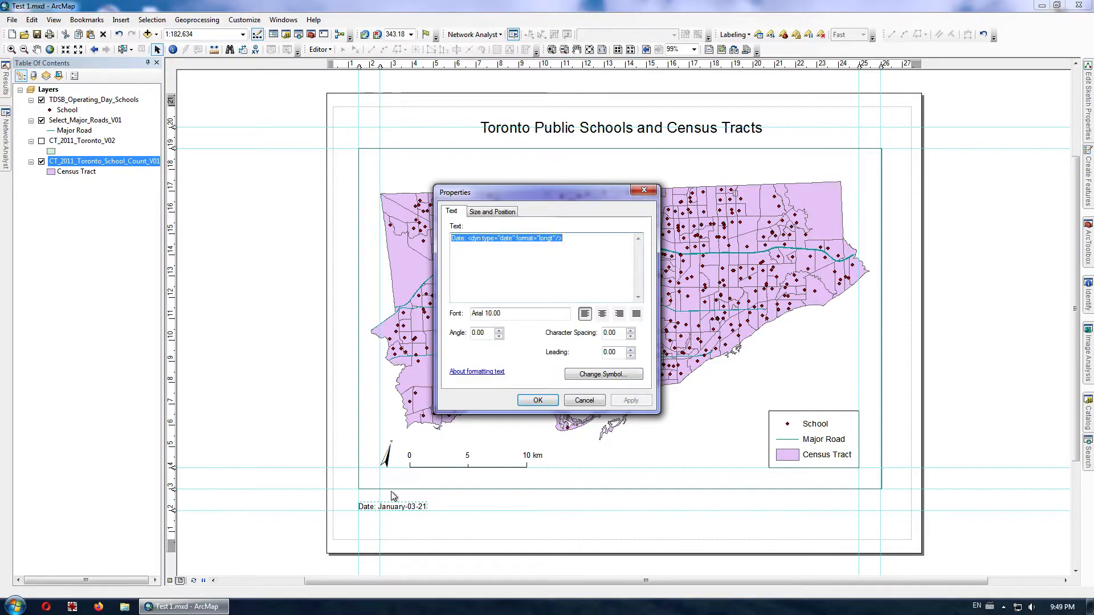
- Set the dynamic date text's format attribute to "short" and apply it
left_click(551, 238)
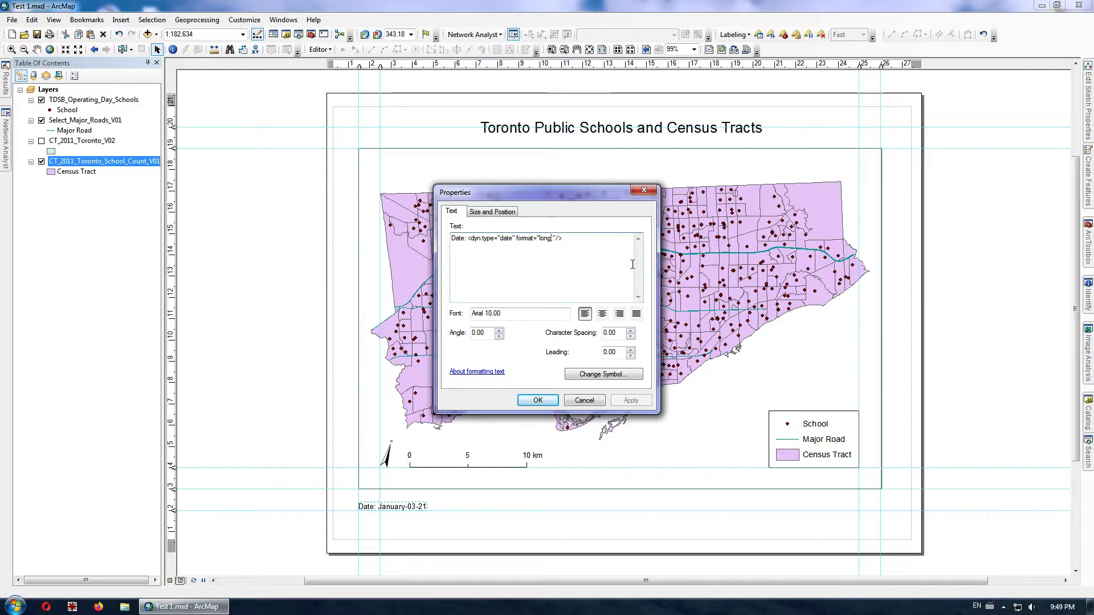
key("BackSpace")
key("BackSpace")
key("BackSpace")
type("short")
left_click(630, 400)
left_click(538, 400)
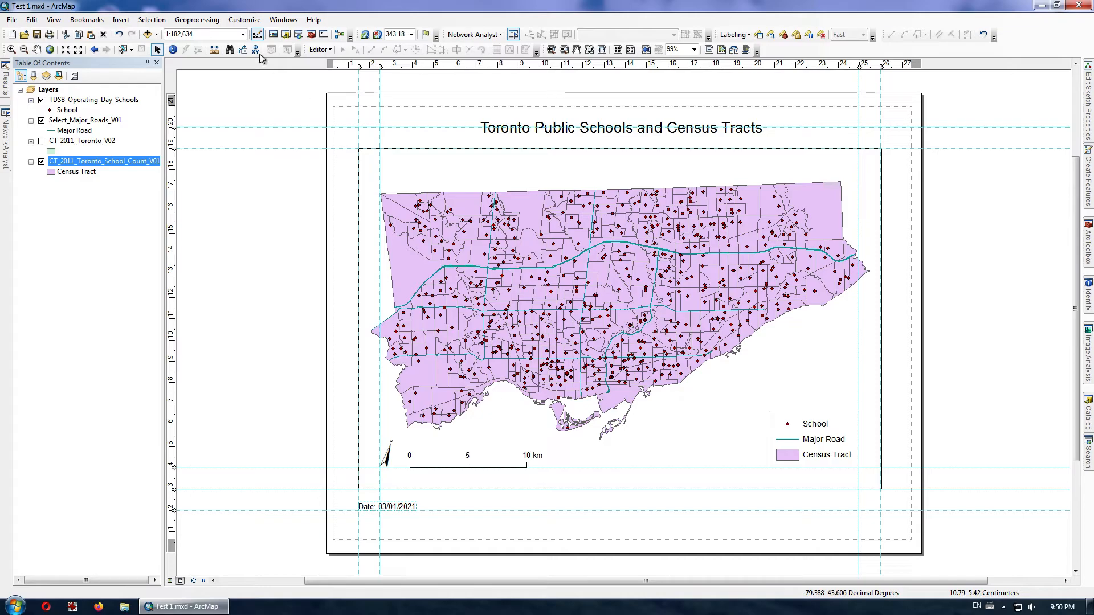
- Insert the coordinate system as dynamic text and move it between the scale bar and the legend
left_click(121, 19)
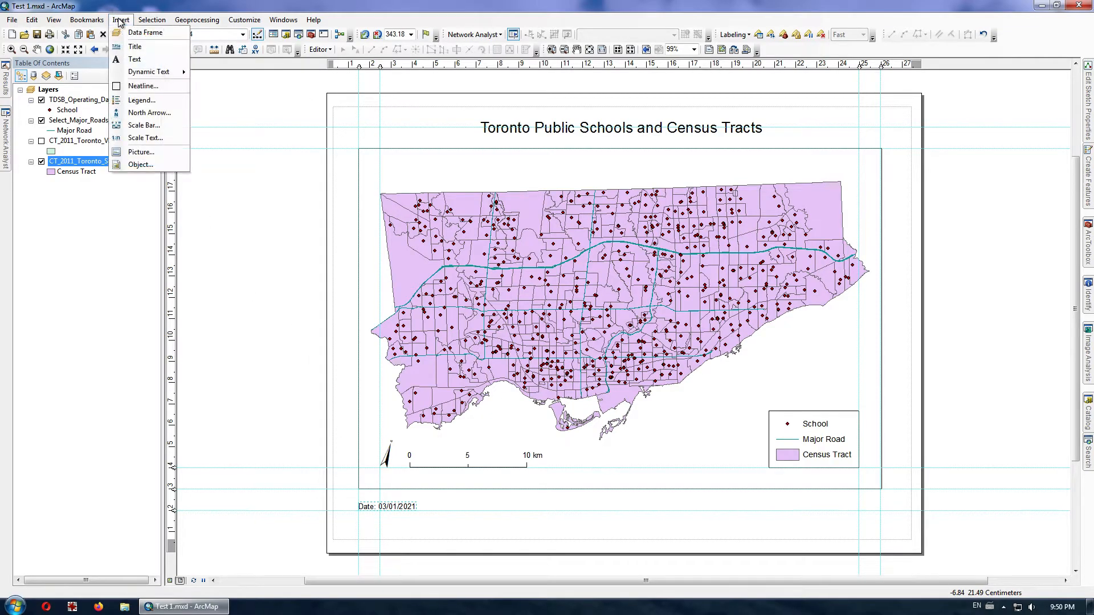
mouse_move(153, 74)
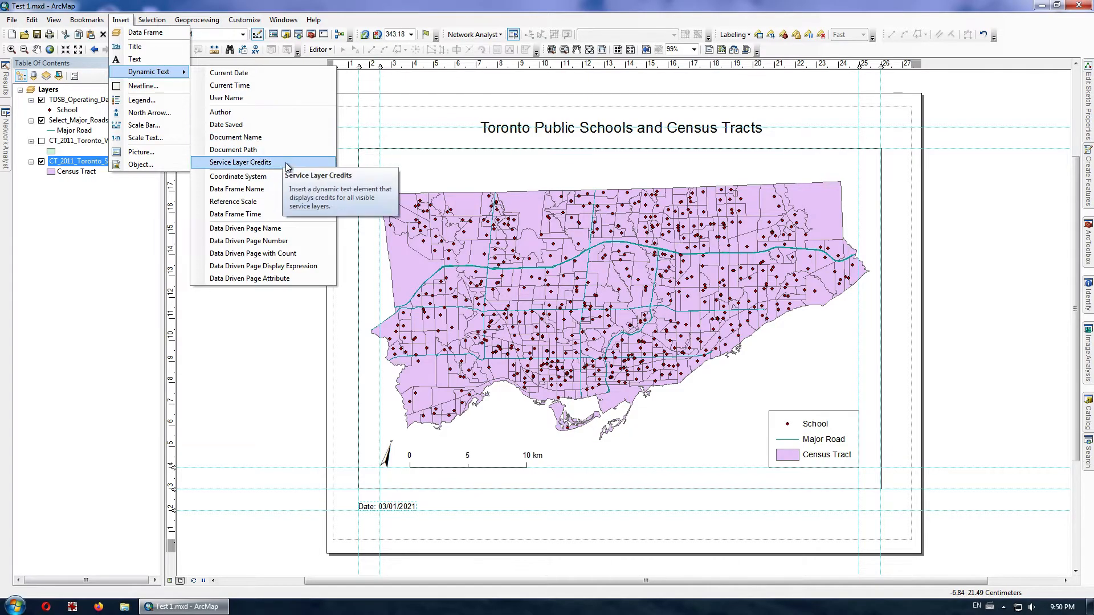
left_click(224, 178)
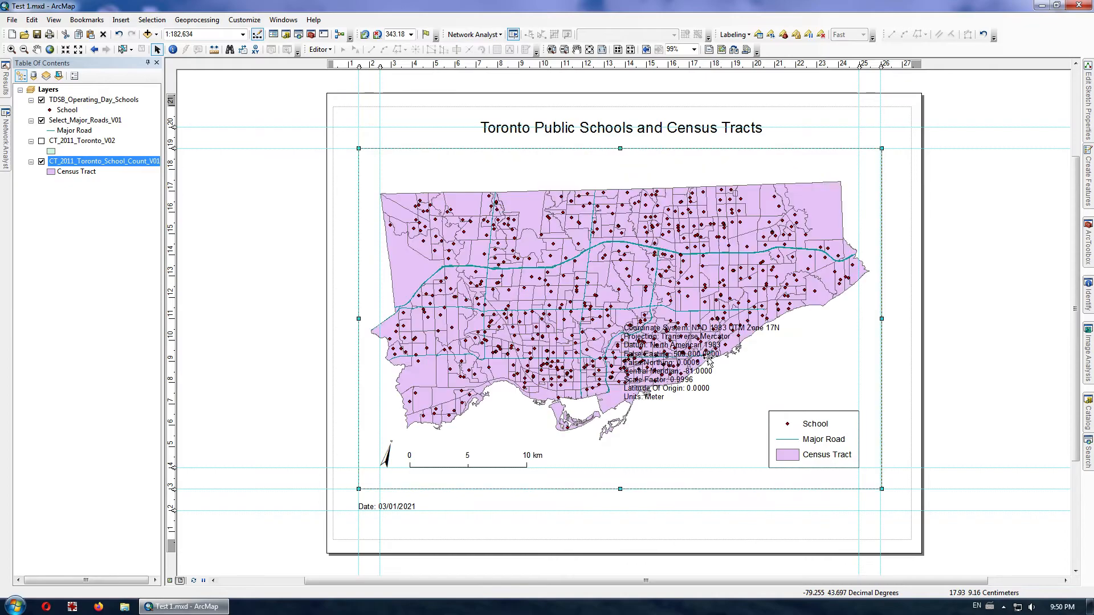
left_click_drag(697, 355, 660, 478)
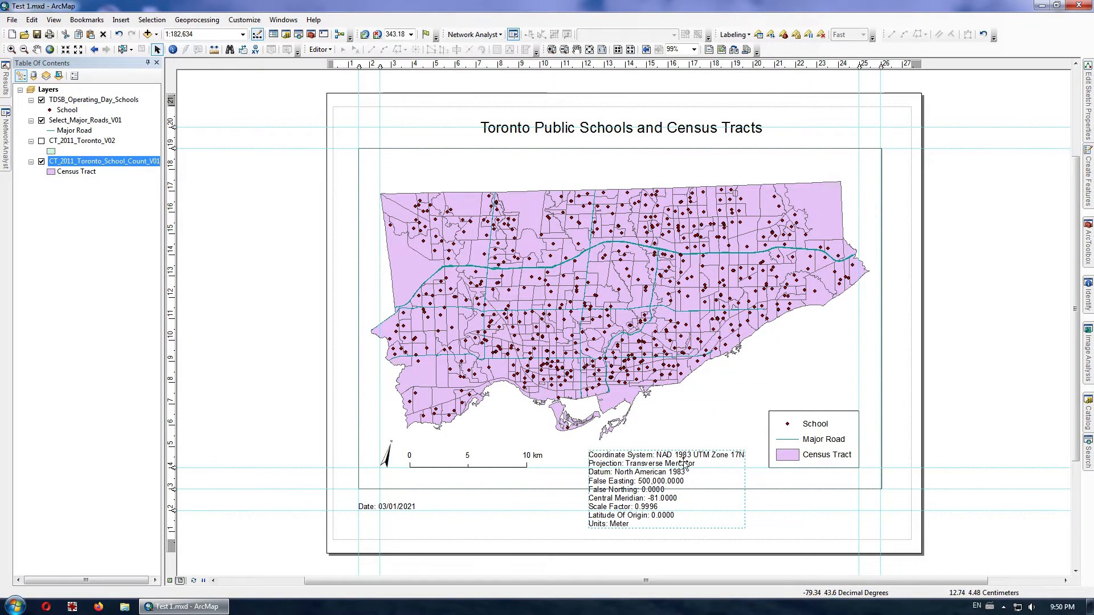
- Trim the coordinate system text to its name tag only by deleting all following dynamic tags, from projection through units
double_click(670, 468)
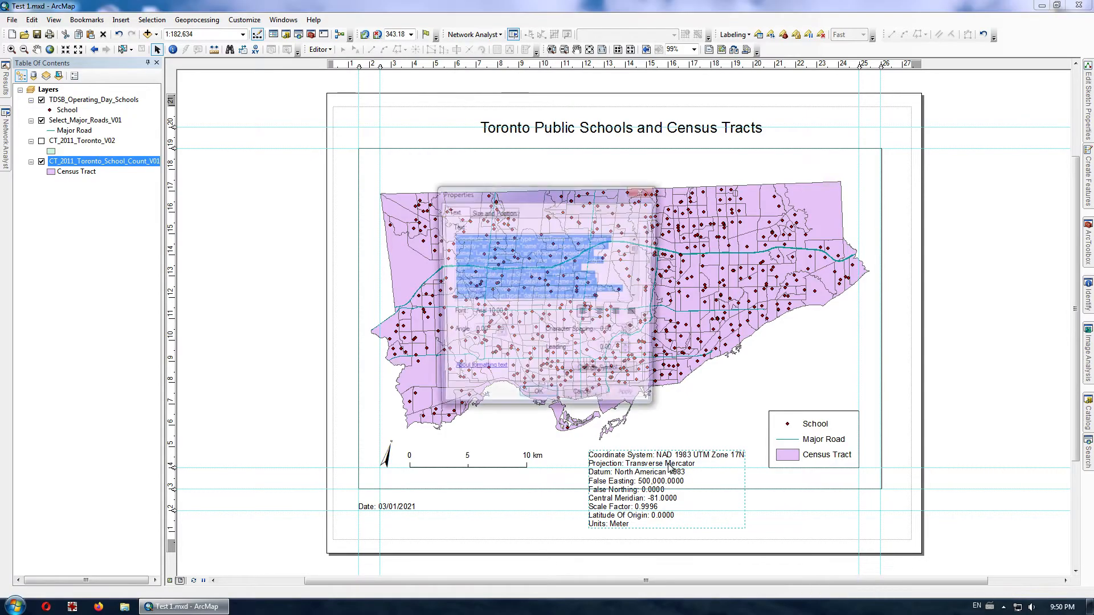
left_click(573, 249)
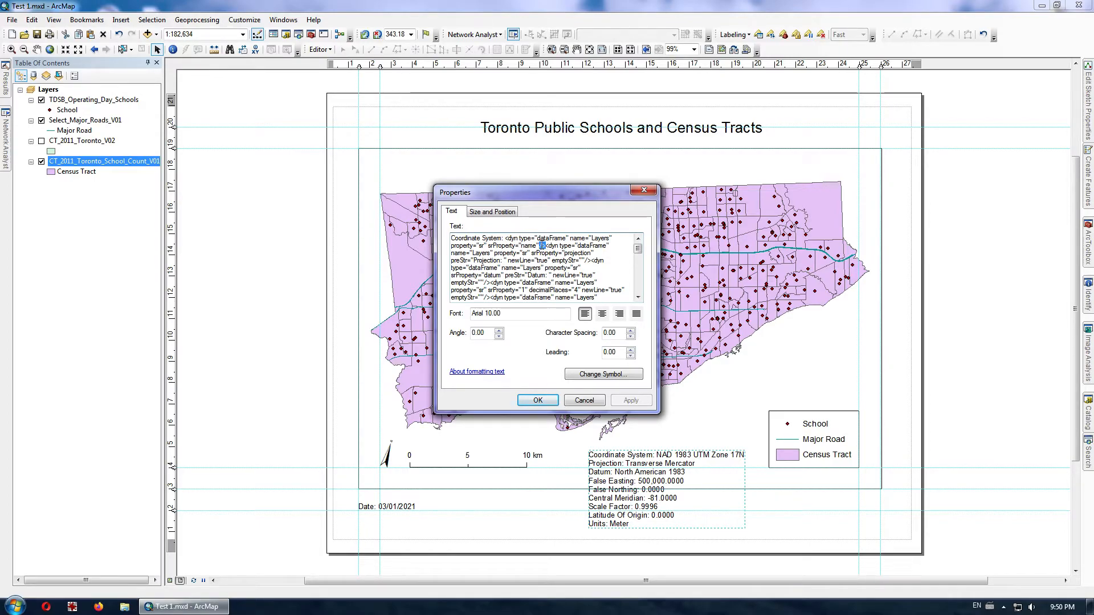
left_click(543, 245)
left_click_drag(546, 246, 522, 237)
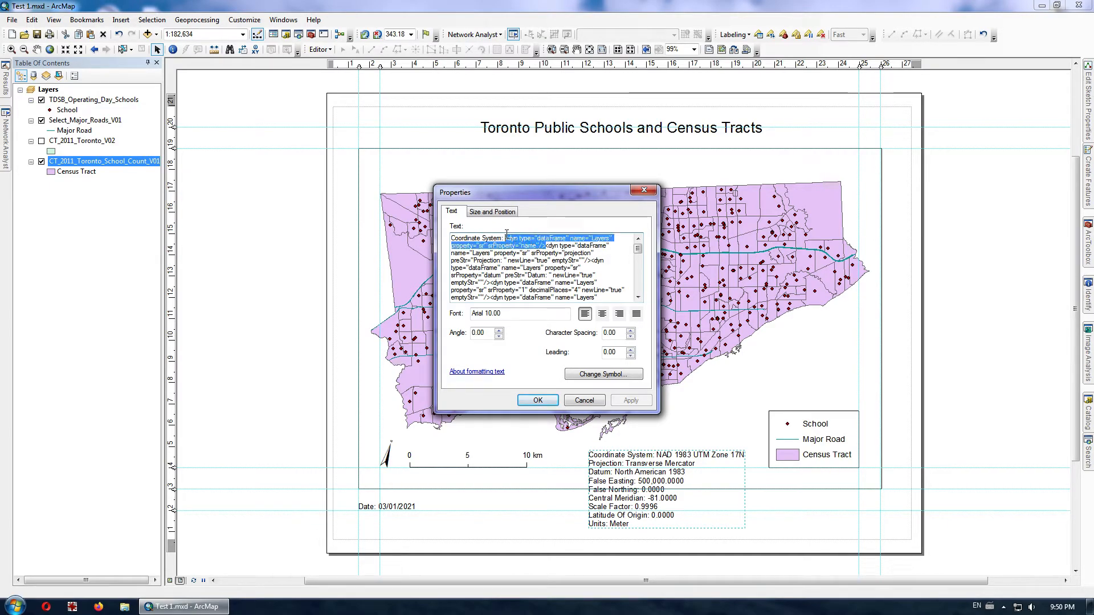
left_click(548, 246)
left_click_drag(548, 246, 546, 325)
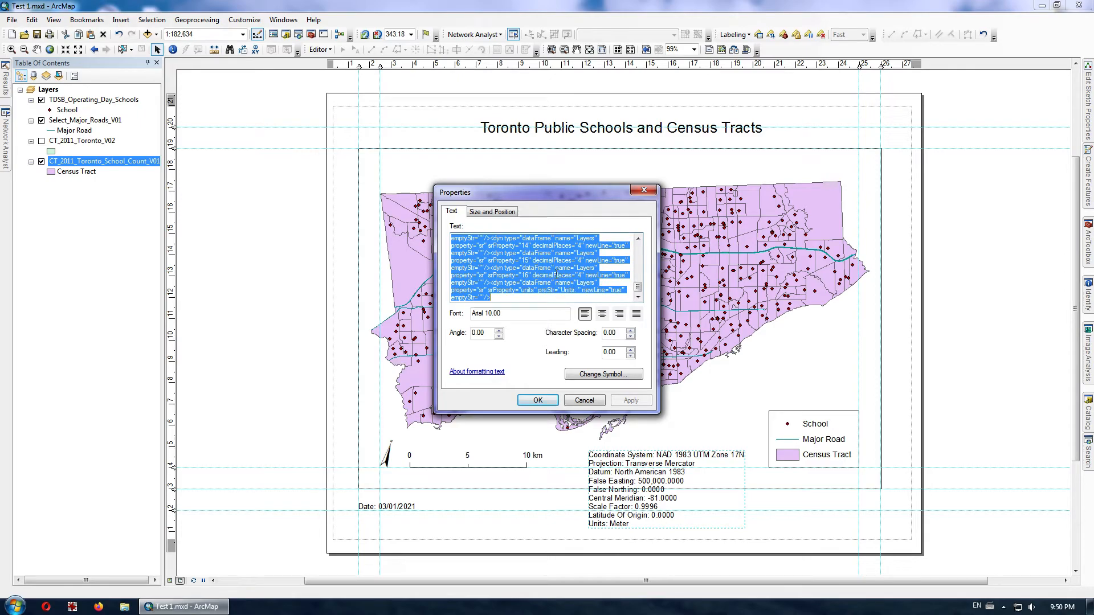
key("BackSpace")
left_click_drag(546, 246, 506, 239)
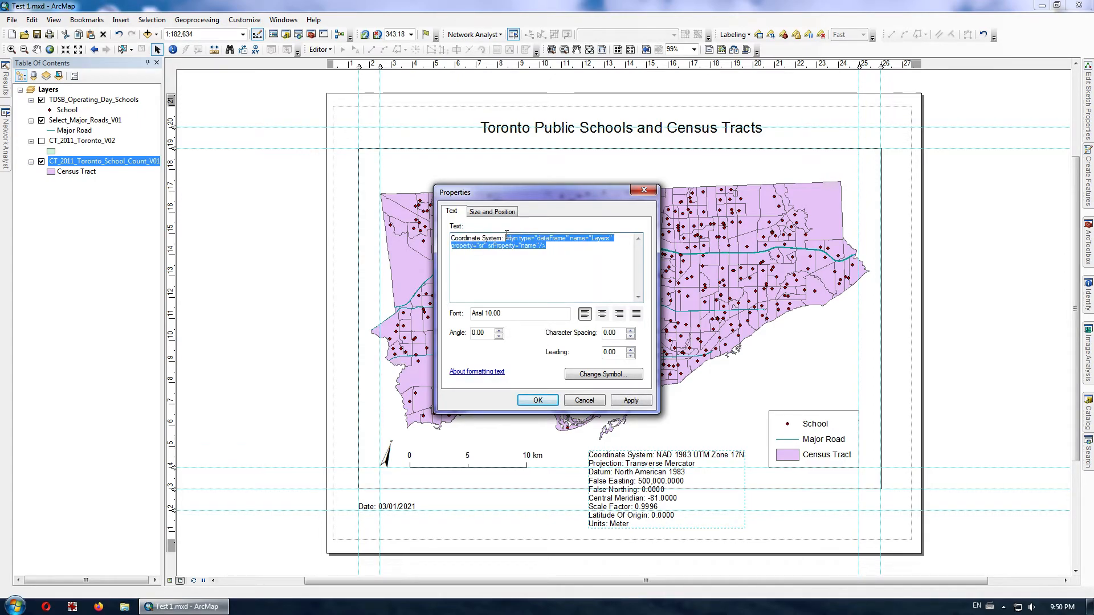
left_click(629, 401)
left_click(538, 400)
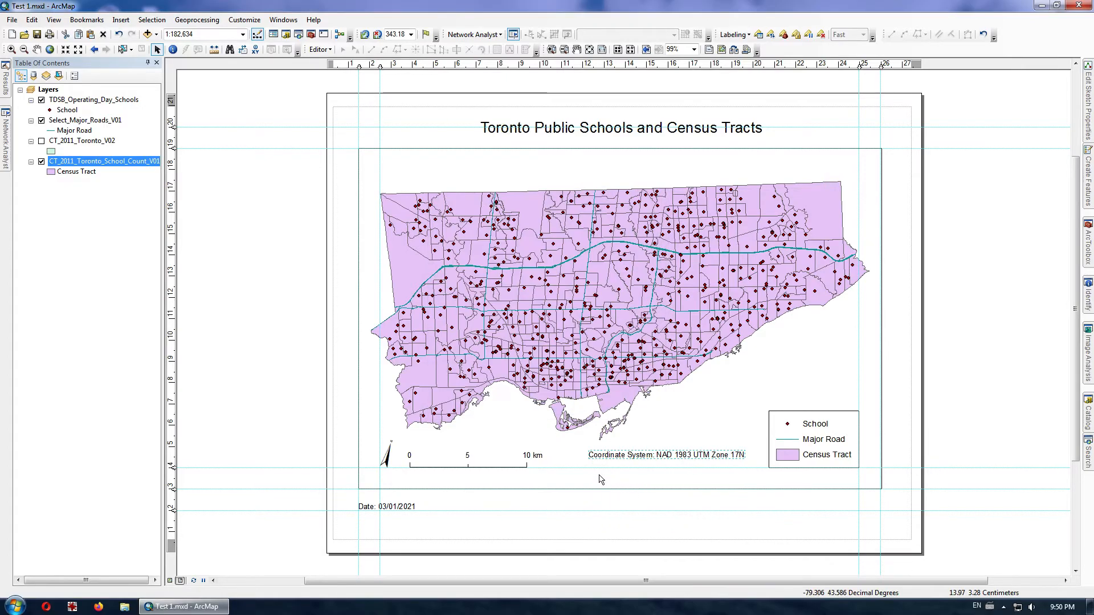
- Place the coordinate system text directly below the date, aligned with the data frame's left edge
key("ctrl+c")
key("ctrl+v")
left_click_drag(646, 457, 415, 519)
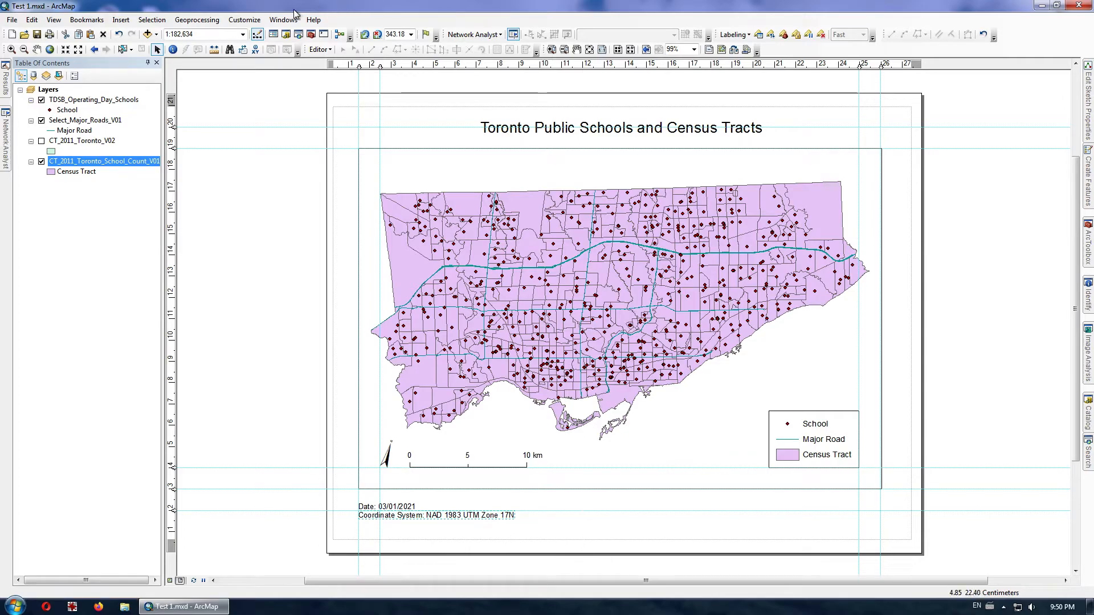
- Add the text "Source: Toronto Open Data" below the data frame, aligned with the frame's right edge and the 2 cm guide
left_click(121, 21)
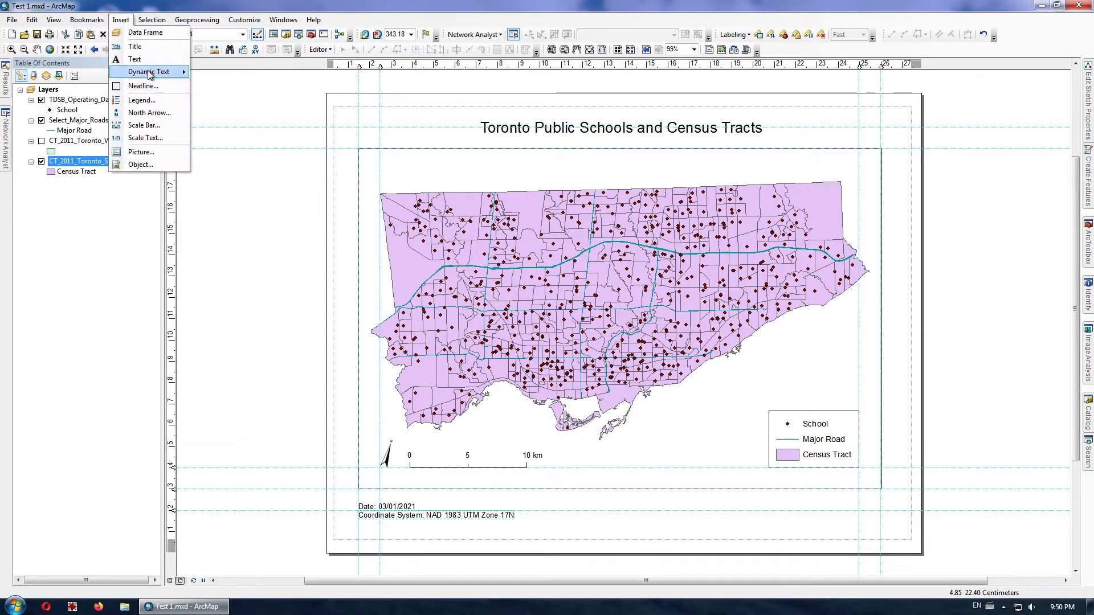
mouse_move(150, 74)
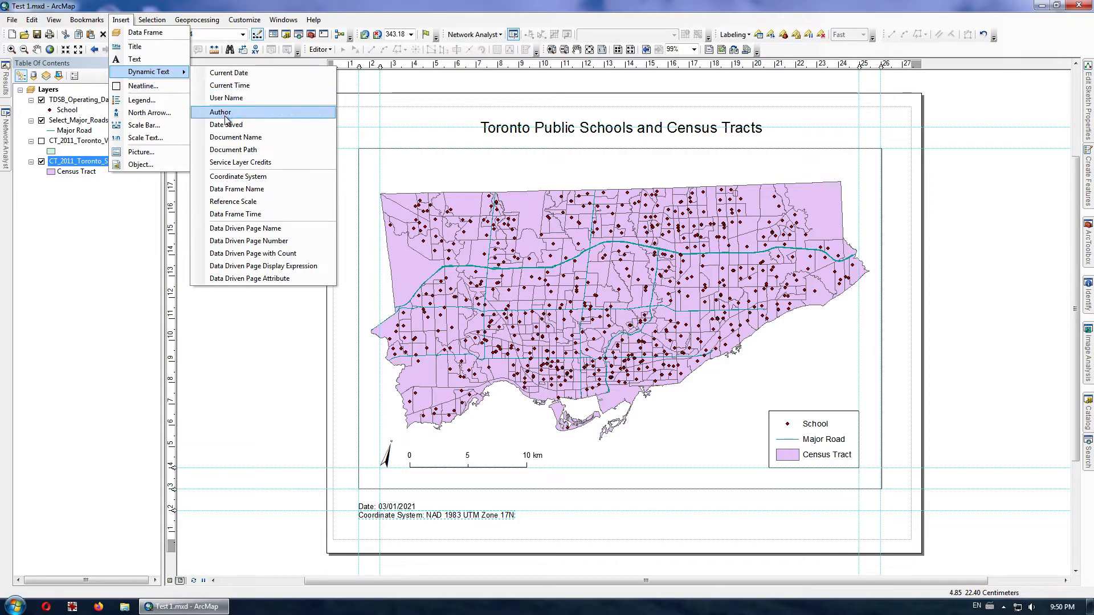
left_click(171, 61)
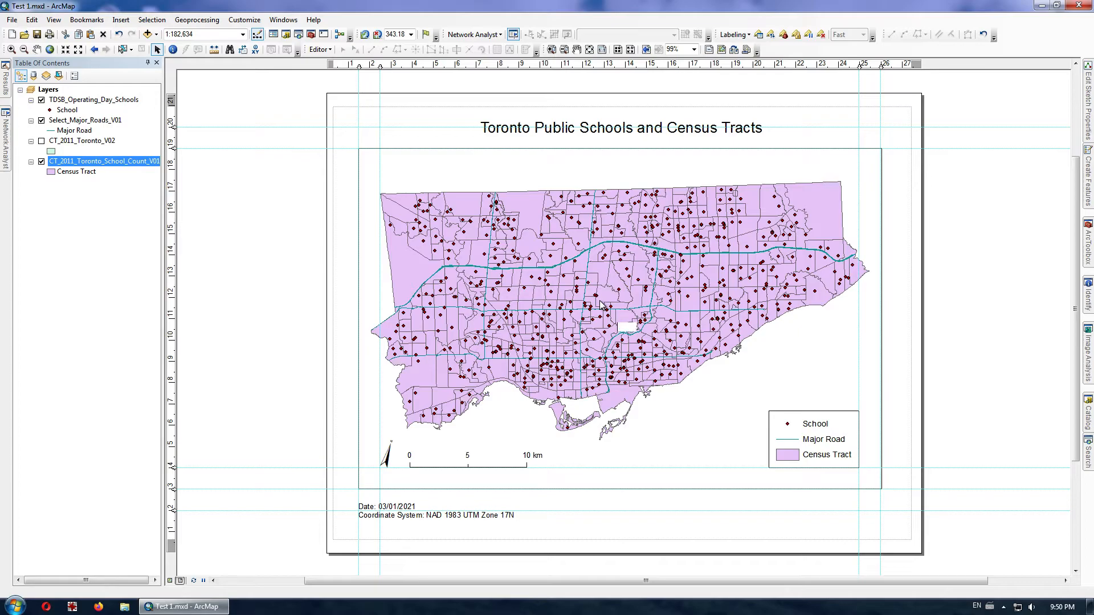
type("Source: Toronto Open Data")
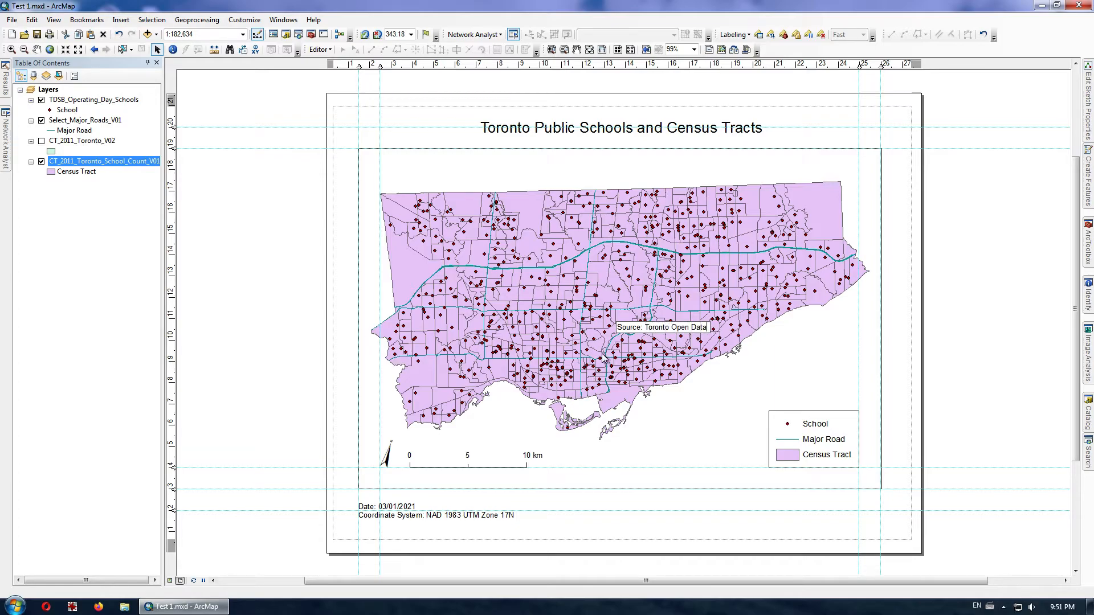
key("Return")
left_click_drag(613, 333, 827, 511)
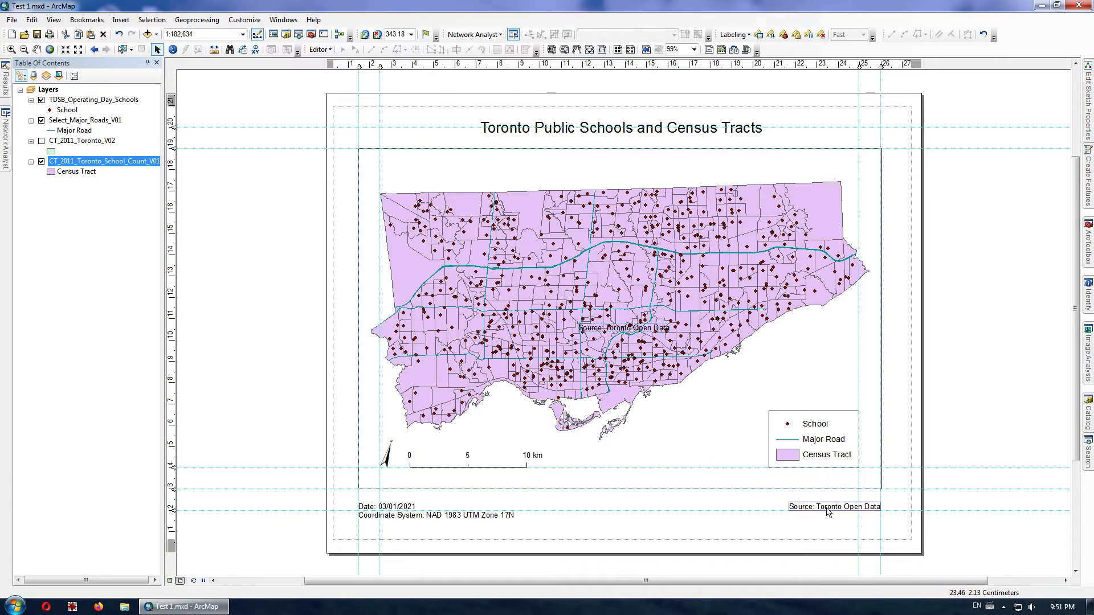
- Add the text "By: Me" directly below the source text, aligned with the data frame's right edge
left_click(124, 21)
left_click(134, 59)
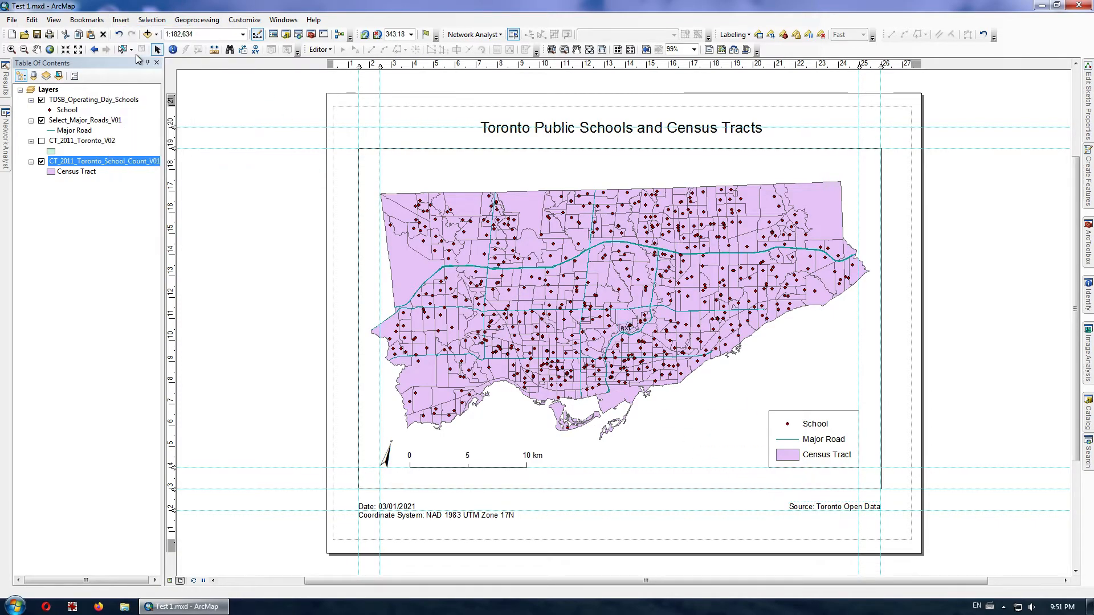
type("By: Me")
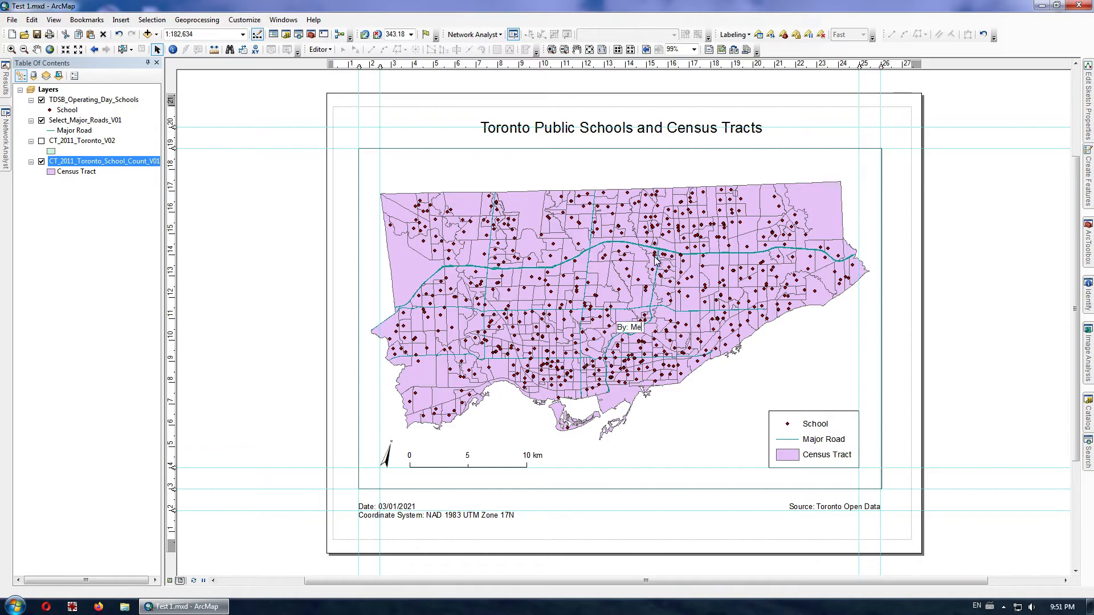
left_click(614, 365)
left_click_drag(622, 326, 868, 517)
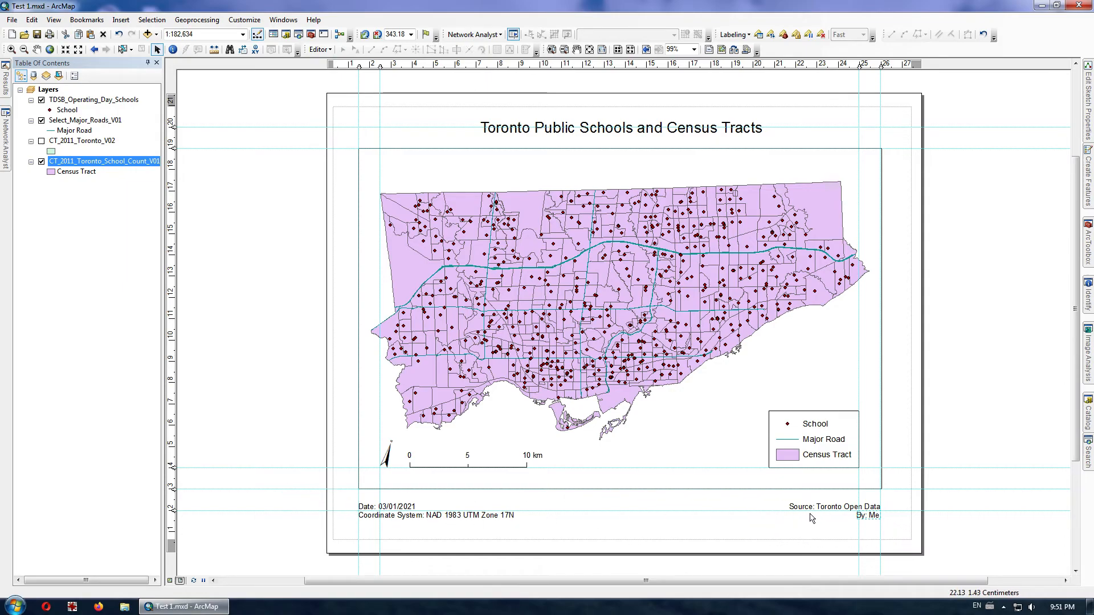
- Select the legend in the layout
left_click(774, 420)
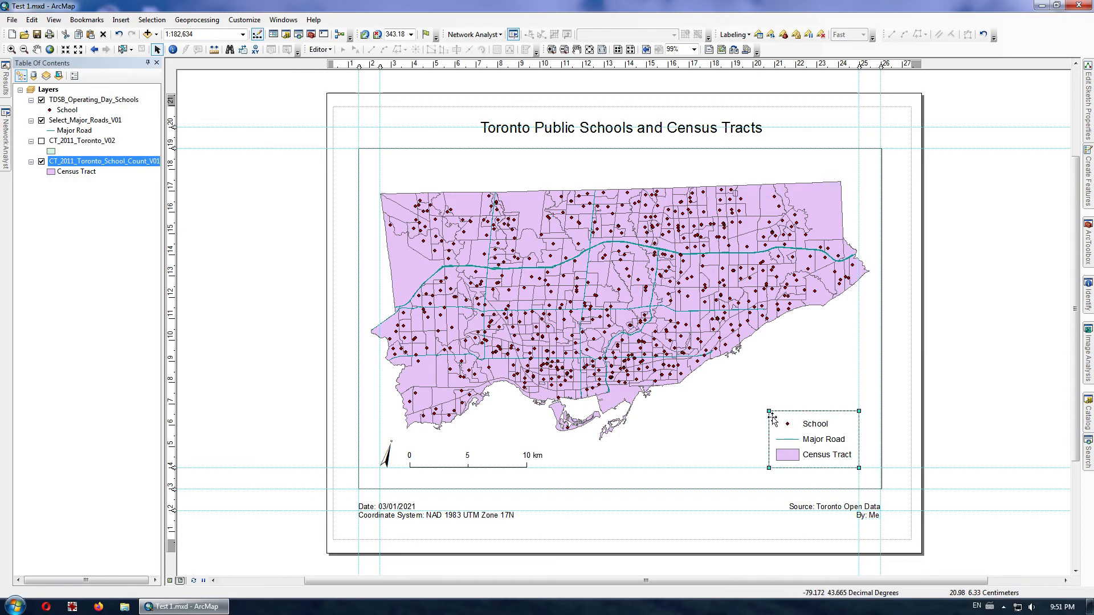